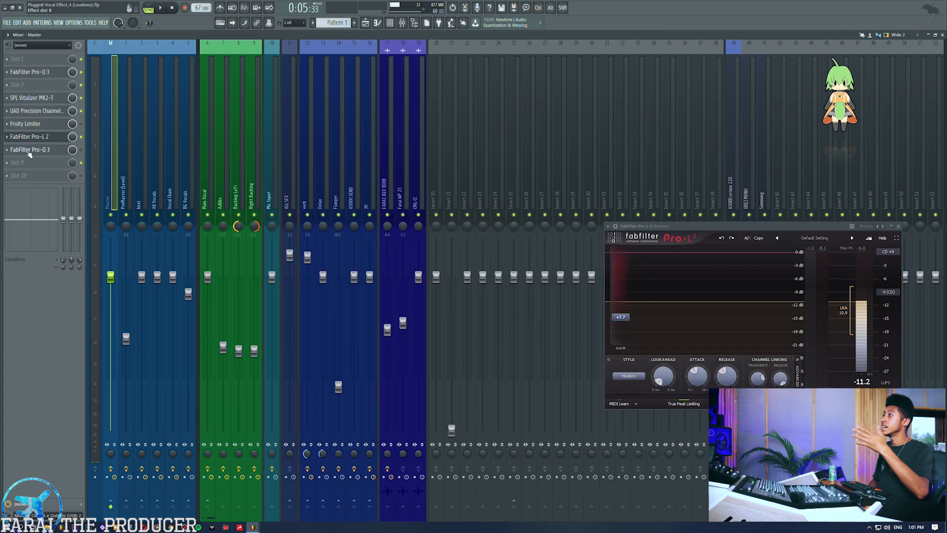
# Step: Inspect the Phone-preset FabFilter Pro-Q 3 after the limiter on the Master track and close it
pyautogui.click(30, 153)
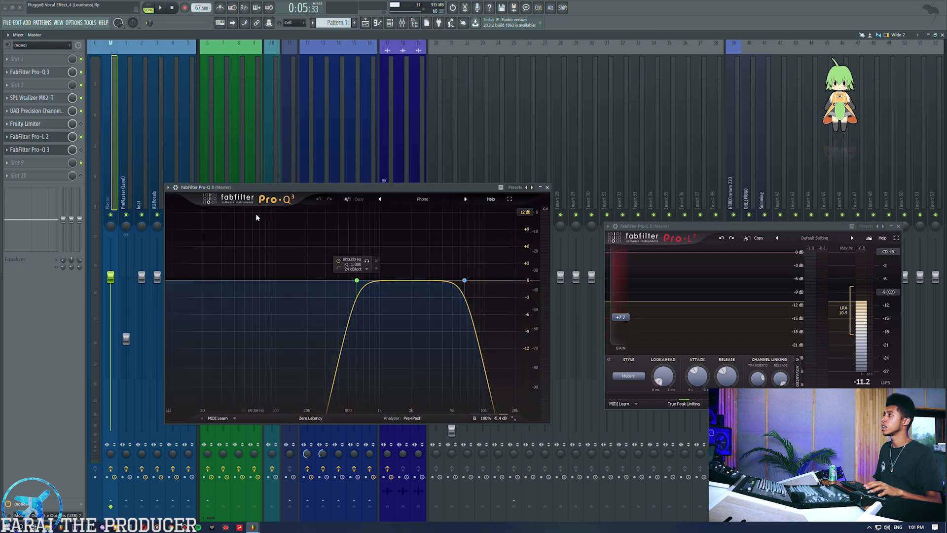
pyautogui.click(36, 153)
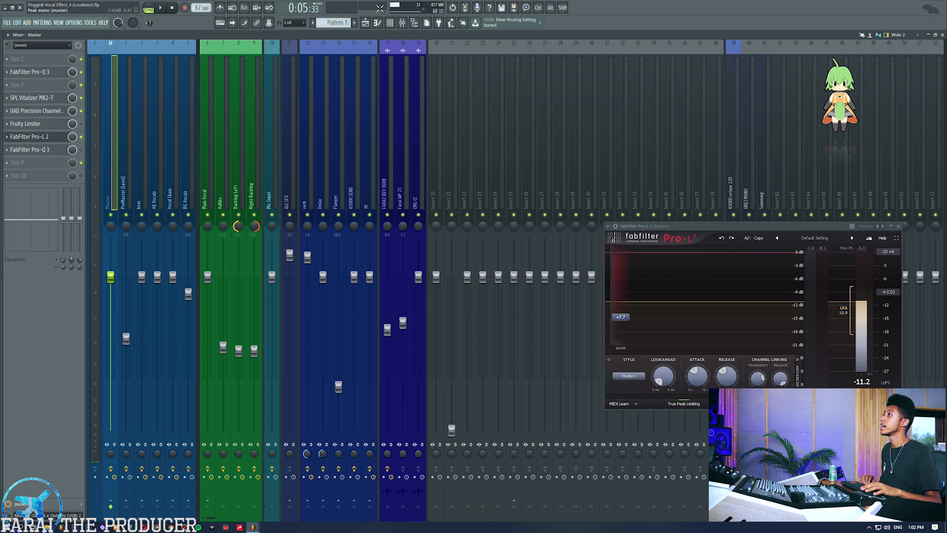
# Step: Play the song from the Playlist arrangement to check its loudness on the Pro-L 2 meter, and return to the Mixer
pyautogui.click(373, 22)
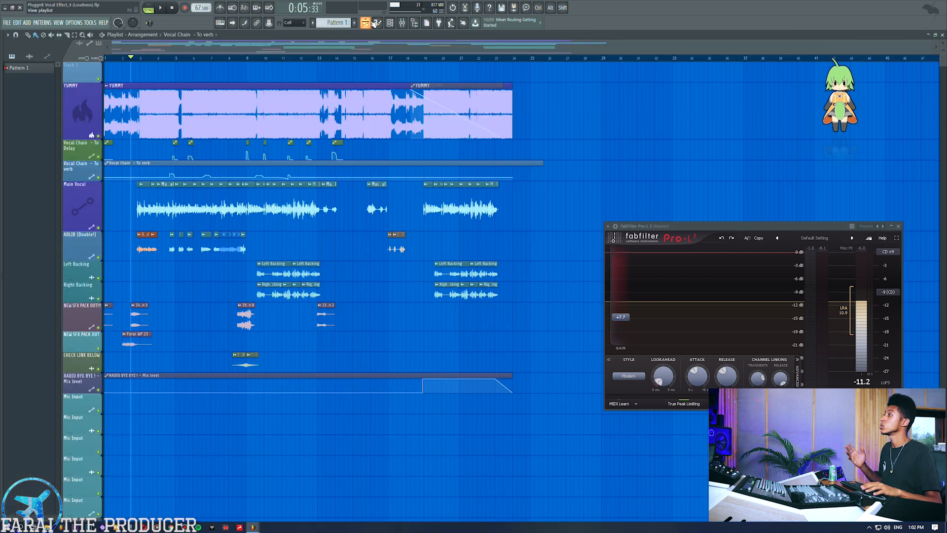
pyautogui.press('space')
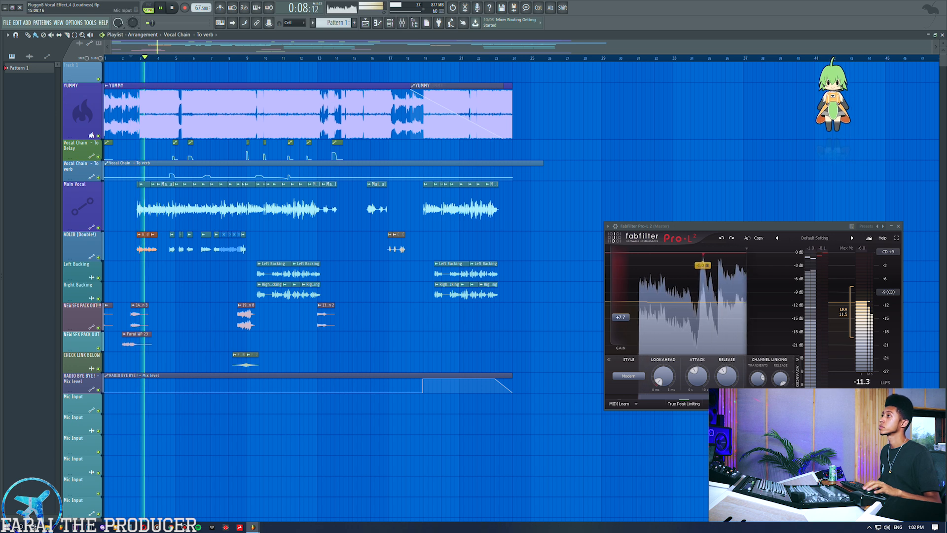
pyautogui.click(402, 21)
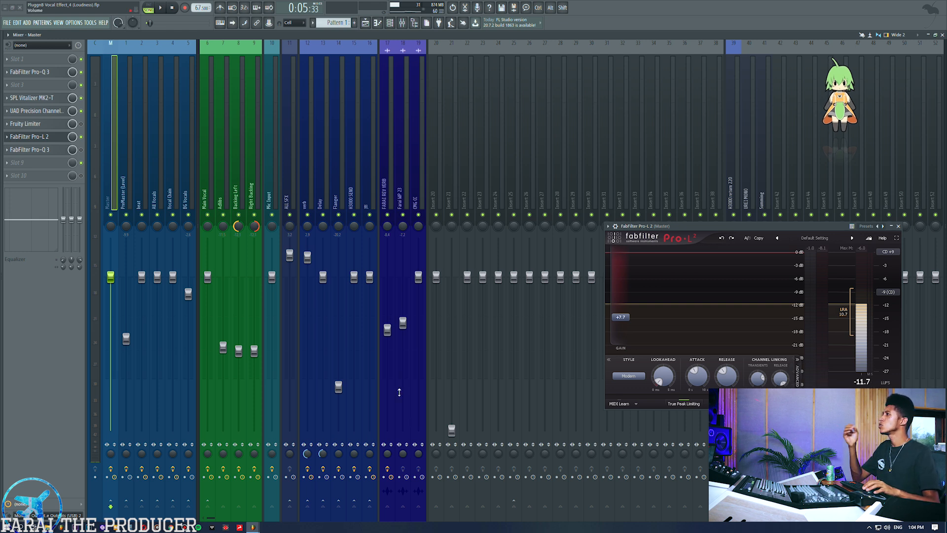
# Step: Review the PreMaster (Level) mixer track and go back to the Master track's effects
pyautogui.click(132, 170)
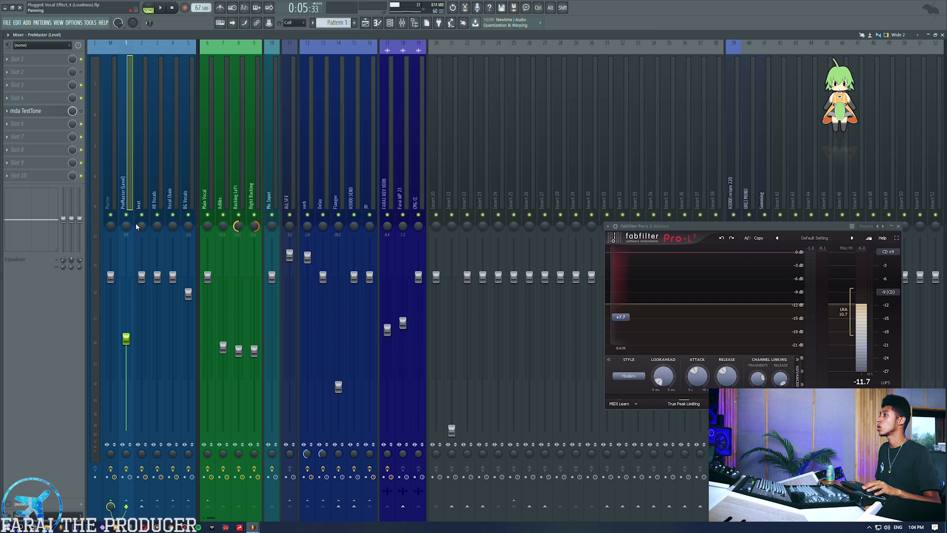
pyautogui.moveTo(158, 183); pyautogui.dragTo(195, 177)
pyautogui.click(127, 205)
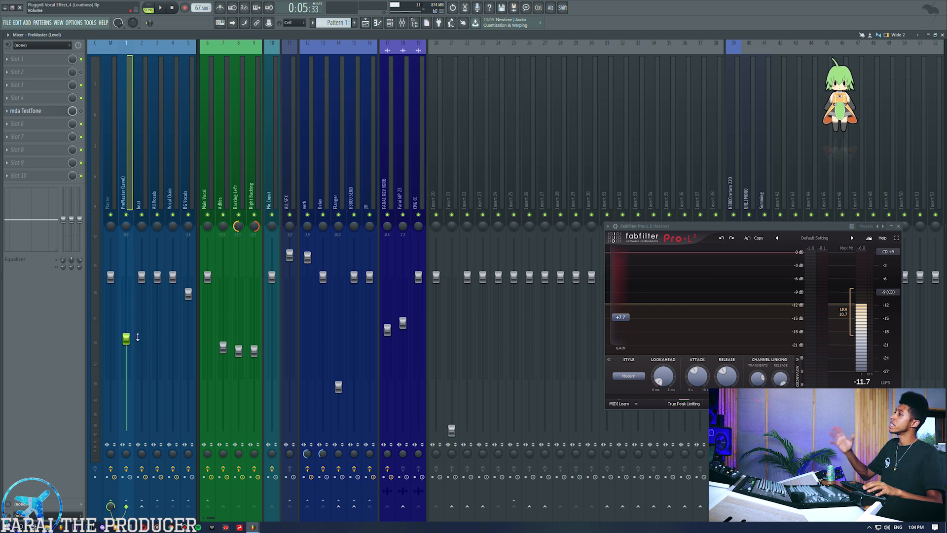
pyautogui.click(106, 163)
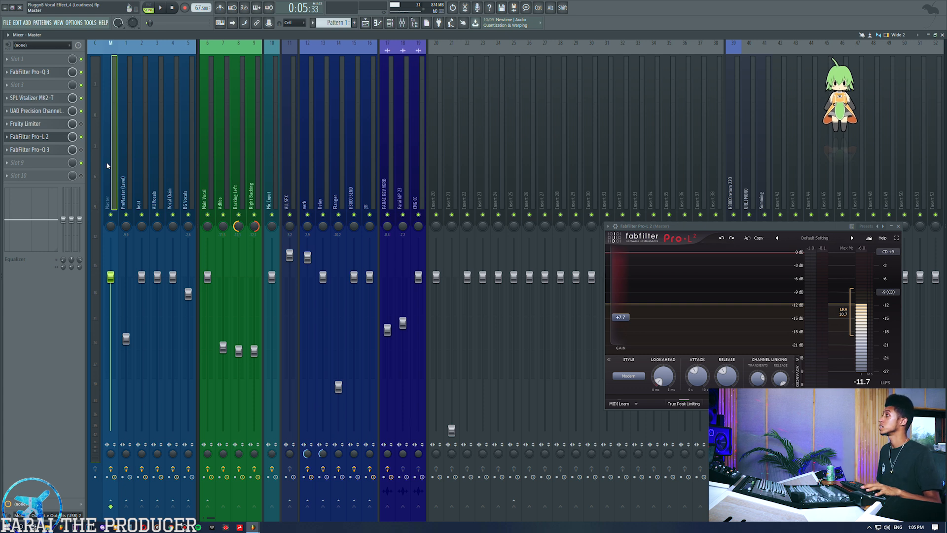
# Step: Open the first FabFilter Pro-Q 3 on the Master track and play the song briefly to examine its analyzer
pyautogui.click(29, 72)
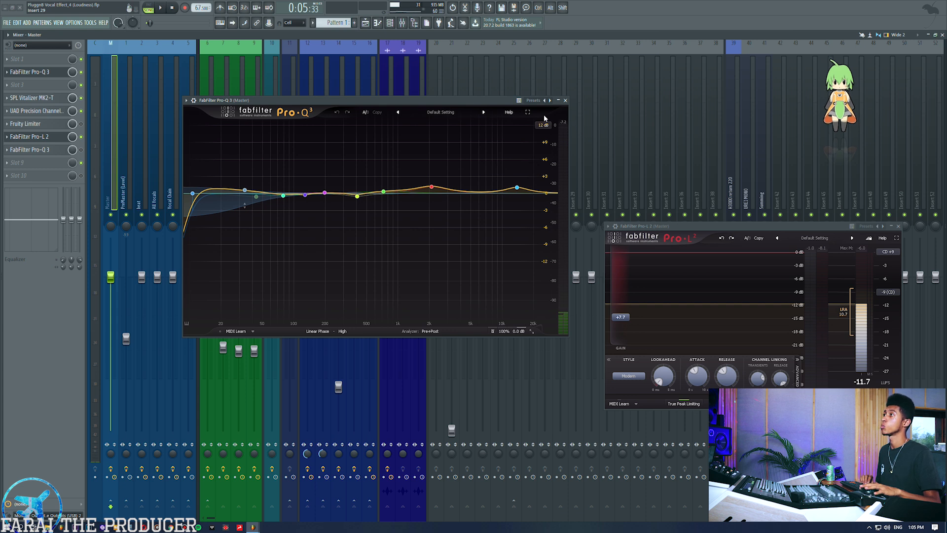
pyautogui.press('space')
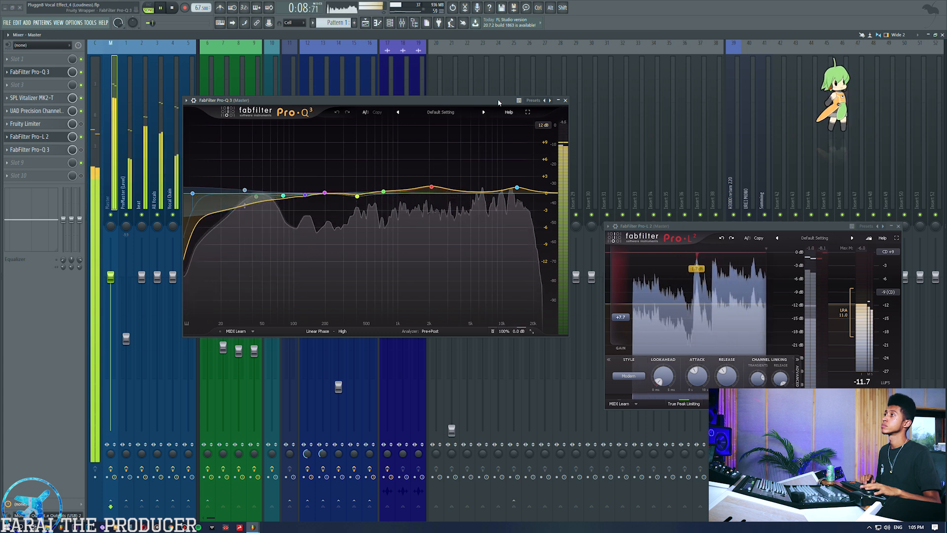
pyautogui.press('space')
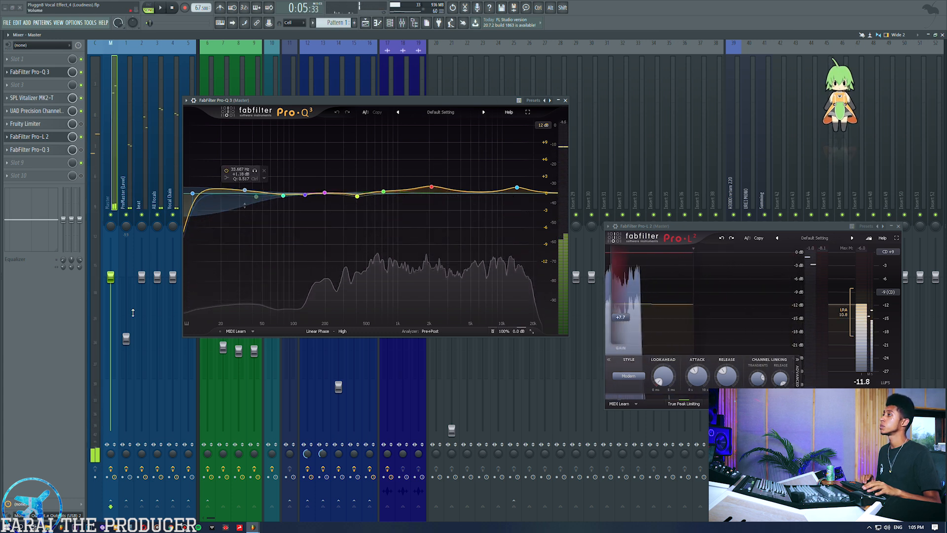
# Step: Look at the beat track's effects, reselect the Master track and bring its first Pro-Q 3 back up
pyautogui.click(126, 190)
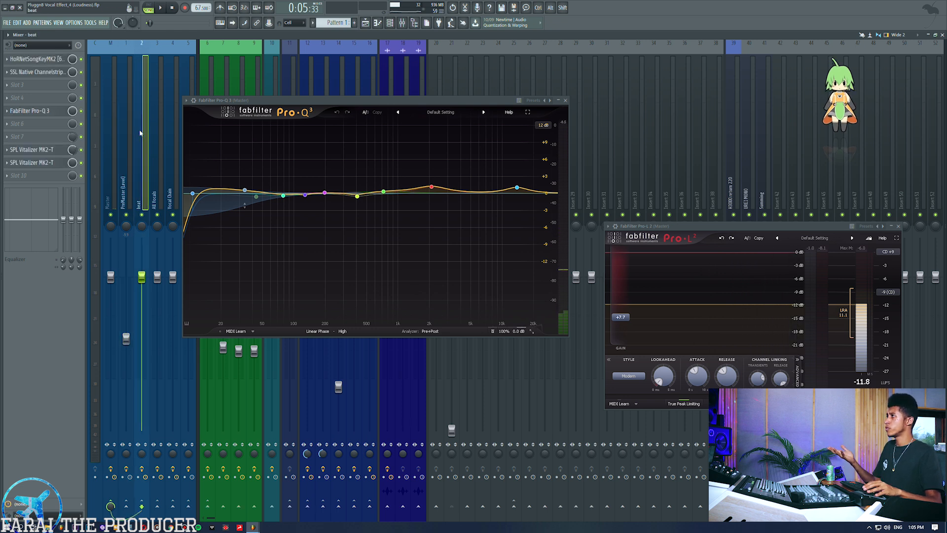
pyautogui.click(105, 132)
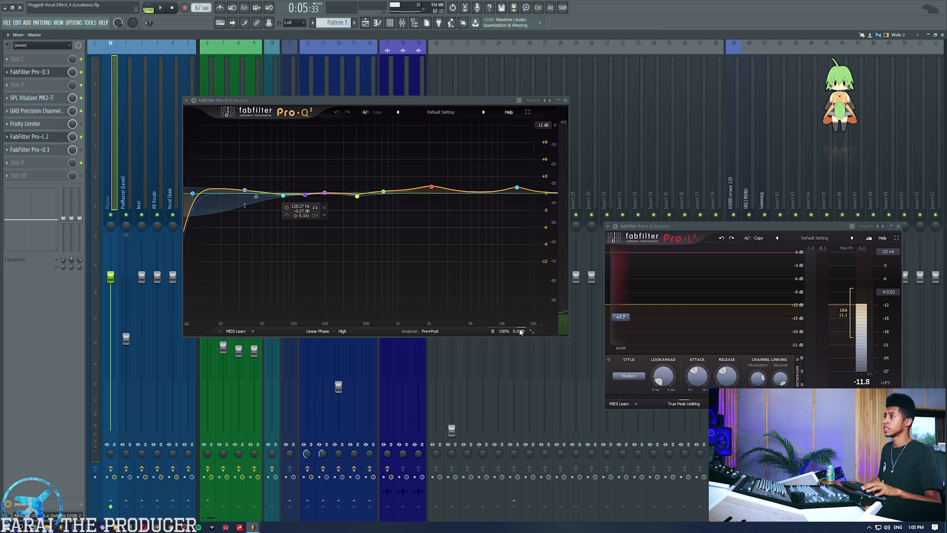
pyautogui.click(31, 74)
pyautogui.click(30, 74)
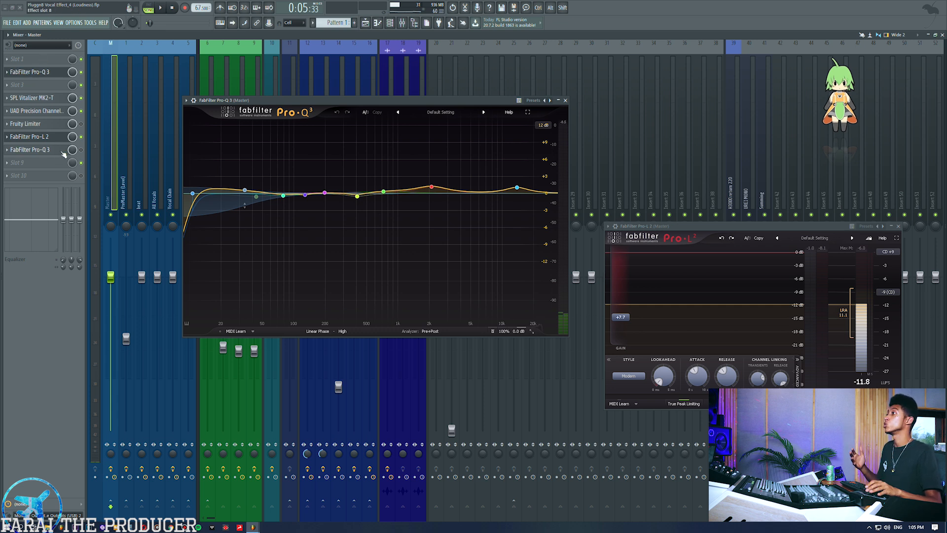
# Step: Reposition the Master EQ window clear of the first mixer tracks and examine its low-frequency bands around 79 Hz
pyautogui.moveTo(327, 102); pyautogui.dragTo(322, 88)
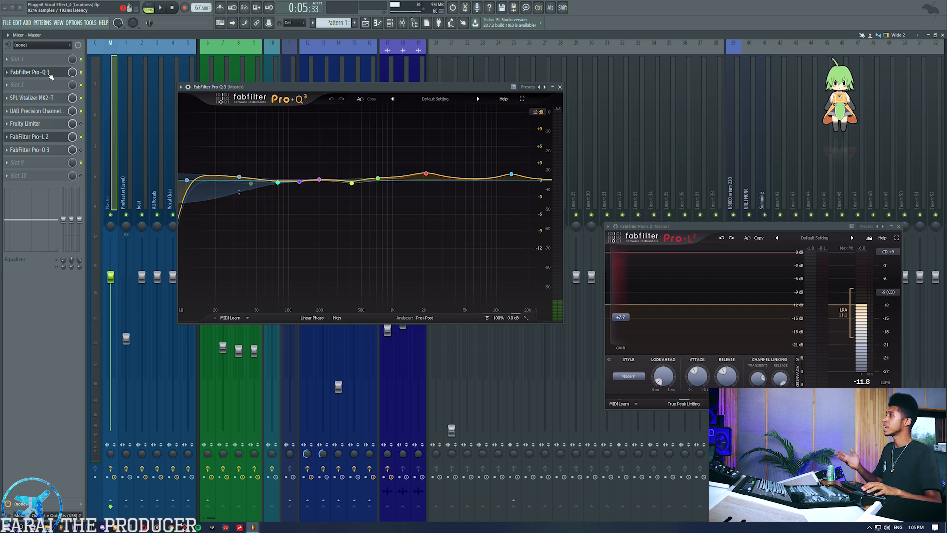
pyautogui.moveTo(287, 180)
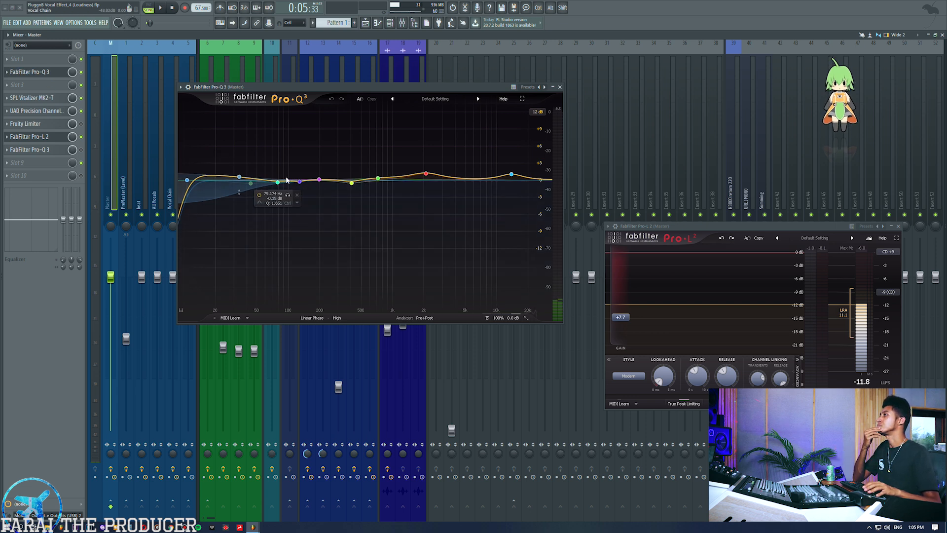
pyautogui.moveTo(247, 88); pyautogui.dragTo(285, 89)
pyautogui.moveTo(319, 193)
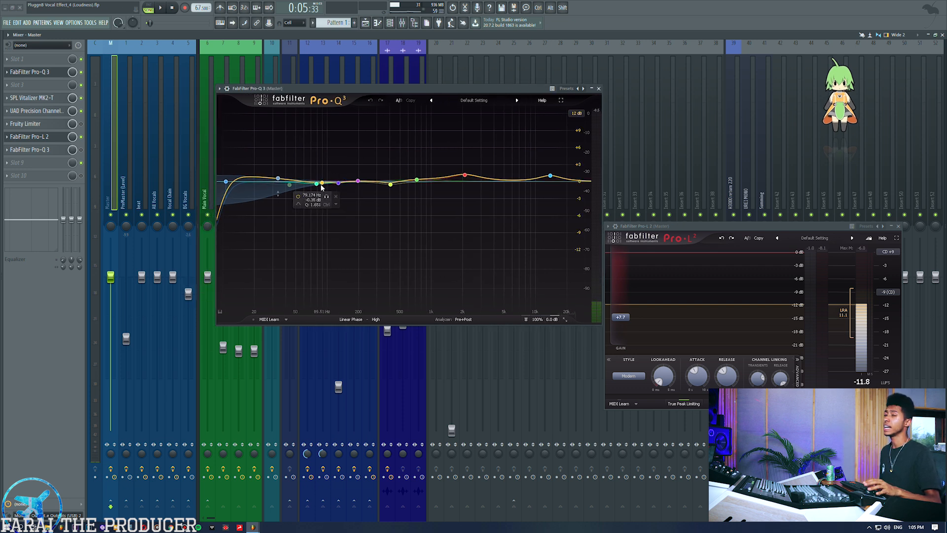
pyautogui.moveTo(319, 185); pyautogui.dragTo(295, 193)
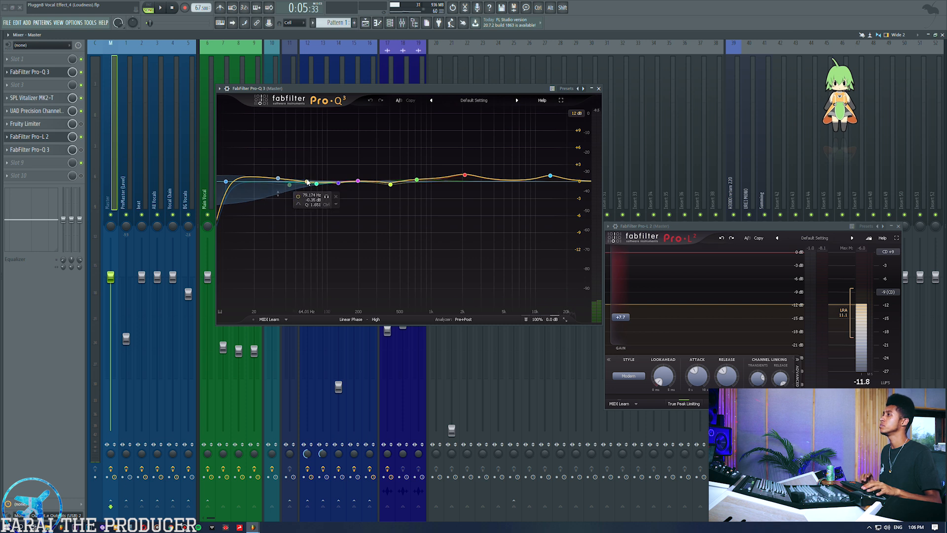
# Step: Bypass and re-enable the EQ's low-shelf band during playback to compare the low end
pyautogui.press('space')
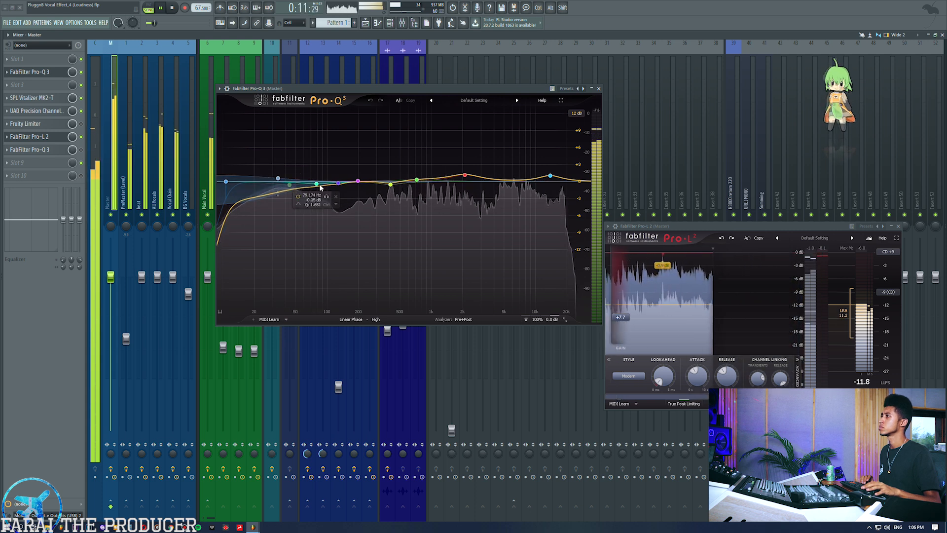
pyautogui.click(279, 179)
pyautogui.click(260, 159)
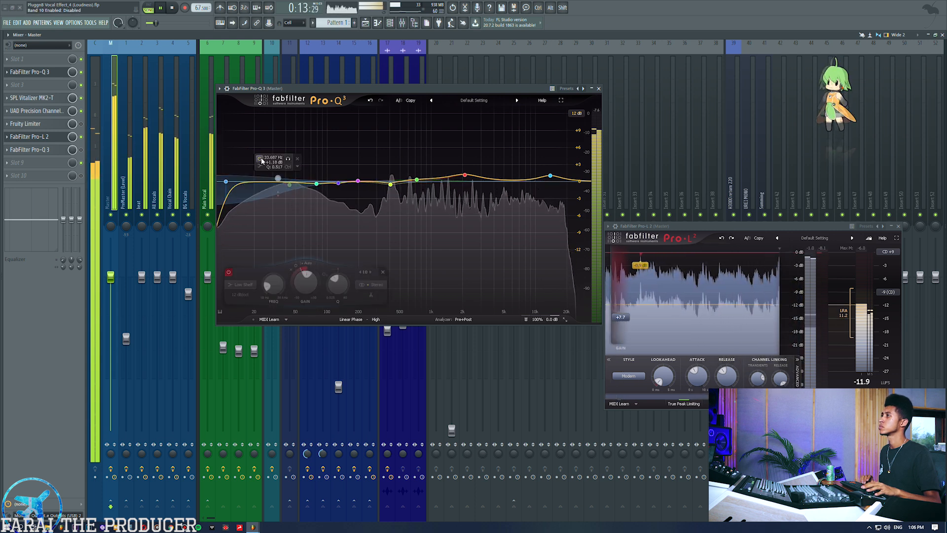
pyautogui.click(260, 158)
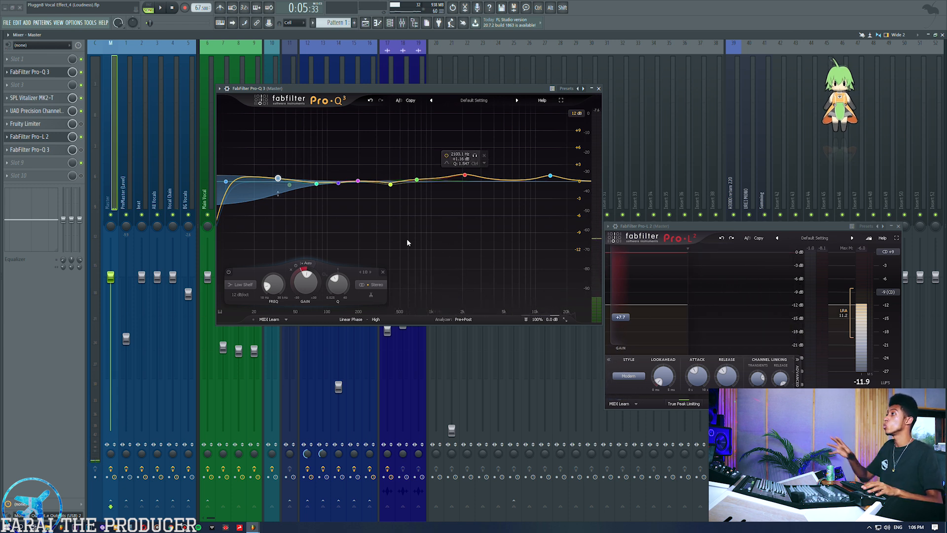
# Step: Clear the EQ band selection and select the 24 dB/oct low-cut band to view its settings
pyautogui.moveTo(232, 126); pyautogui.dragTo(317, 228)
pyautogui.click(354, 137)
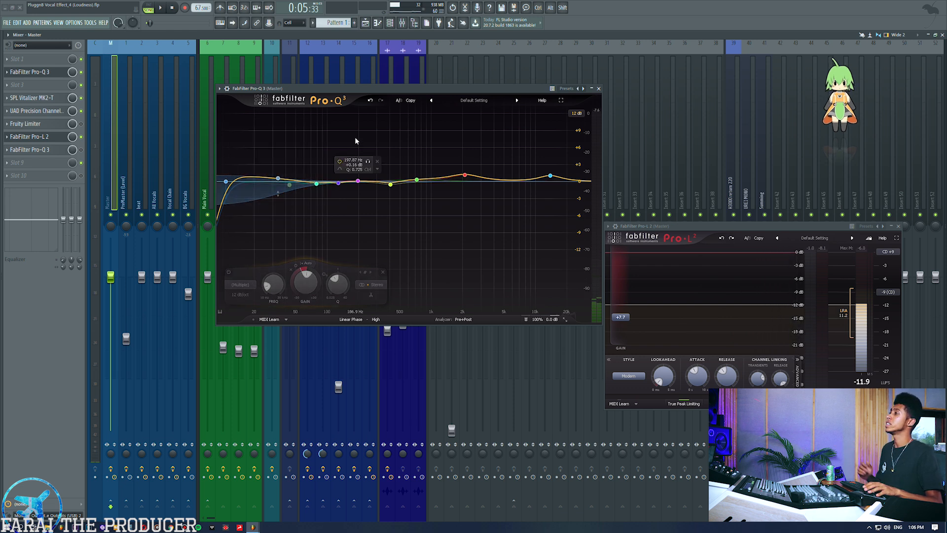
pyautogui.click(226, 182)
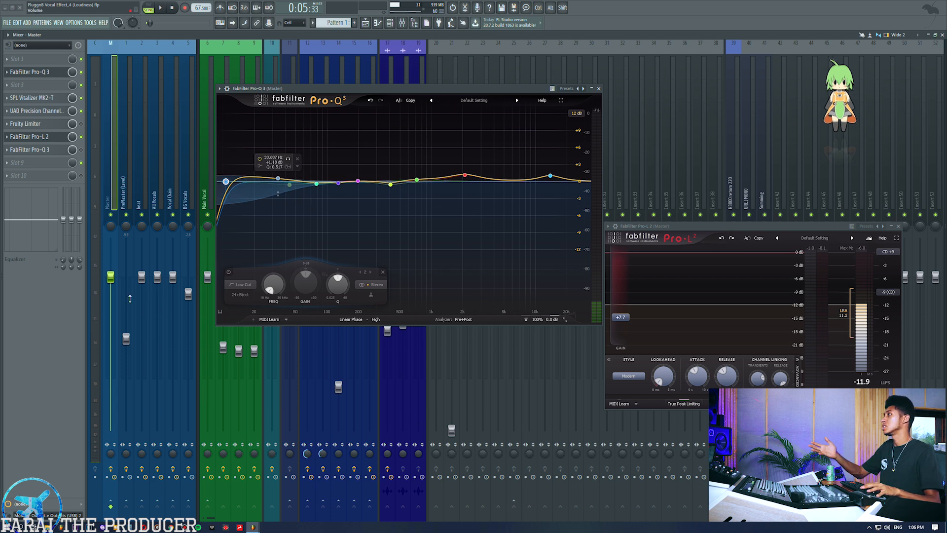
# Step: Check the PreMaster (Level) track and examine the boosts around 2.1 kHz and above in the Master EQ
pyautogui.click(125, 153)
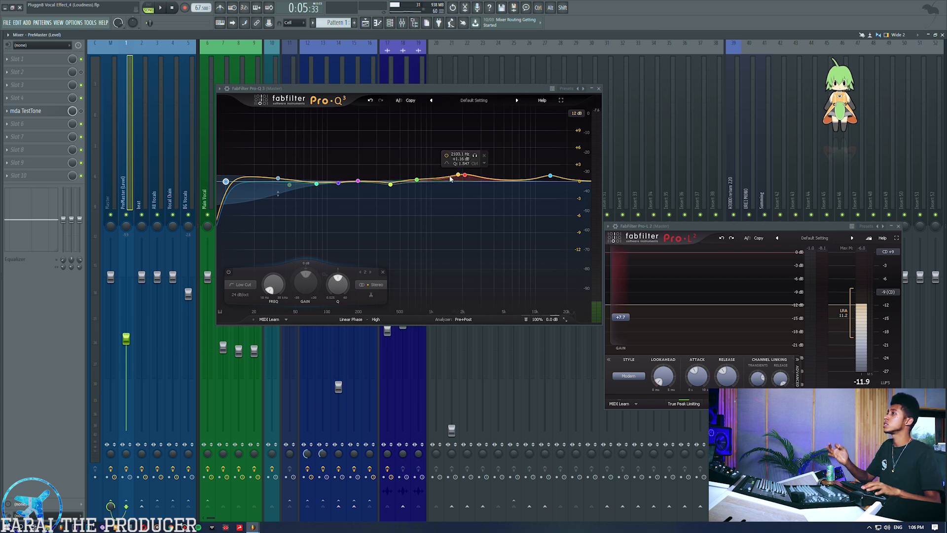
pyautogui.moveTo(458, 175); pyautogui.dragTo(412, 182)
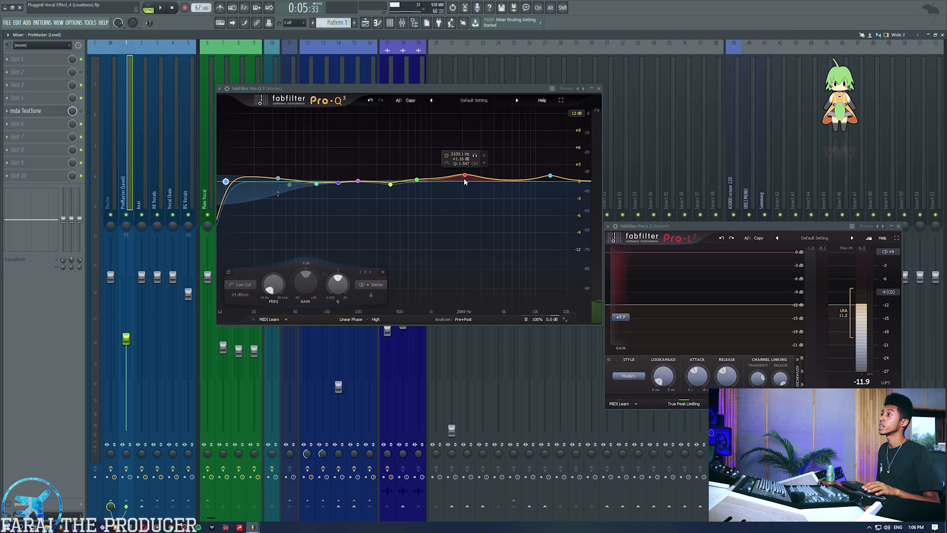
pyautogui.click(563, 179)
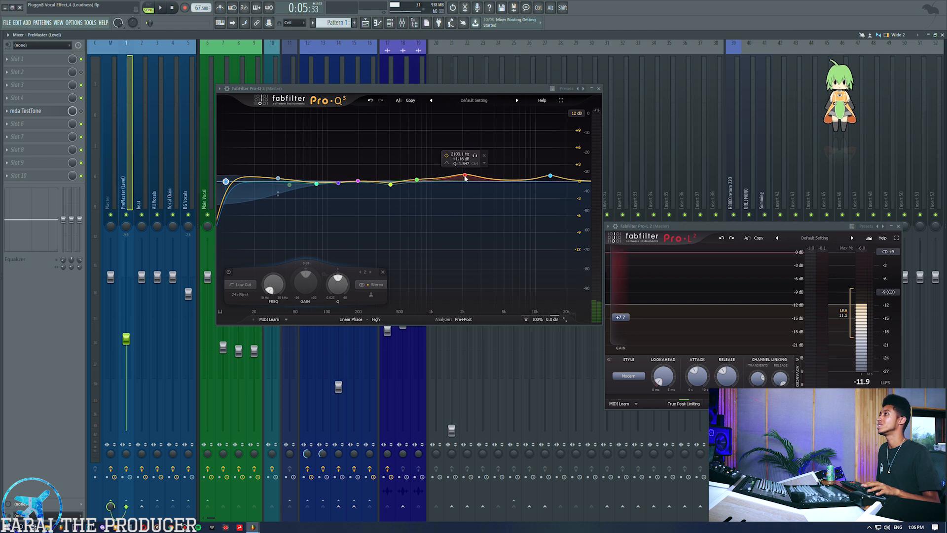
# Step: Switch the Master EQ's display range to 30 dB and back to 12 dB
pyautogui.click(577, 112)
pyautogui.click(584, 147)
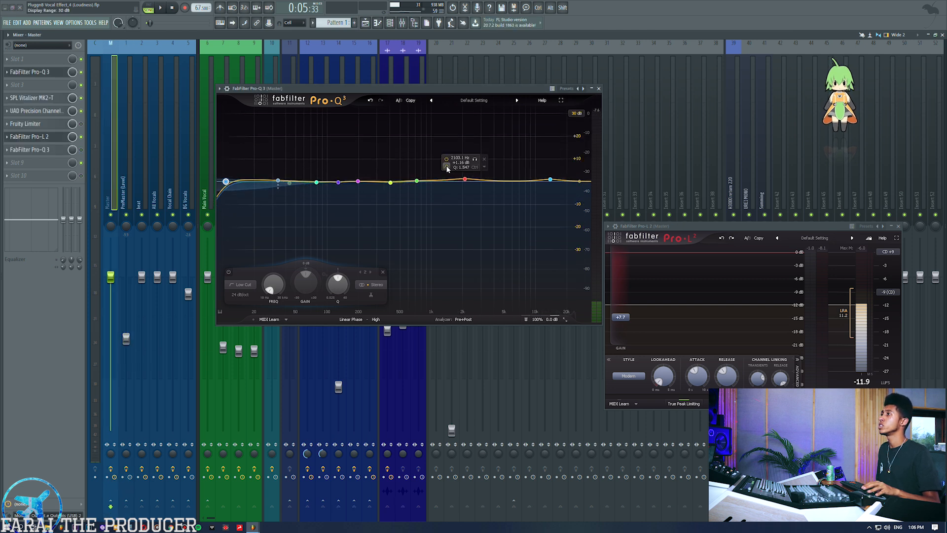
pyautogui.click(577, 113)
pyautogui.click(584, 139)
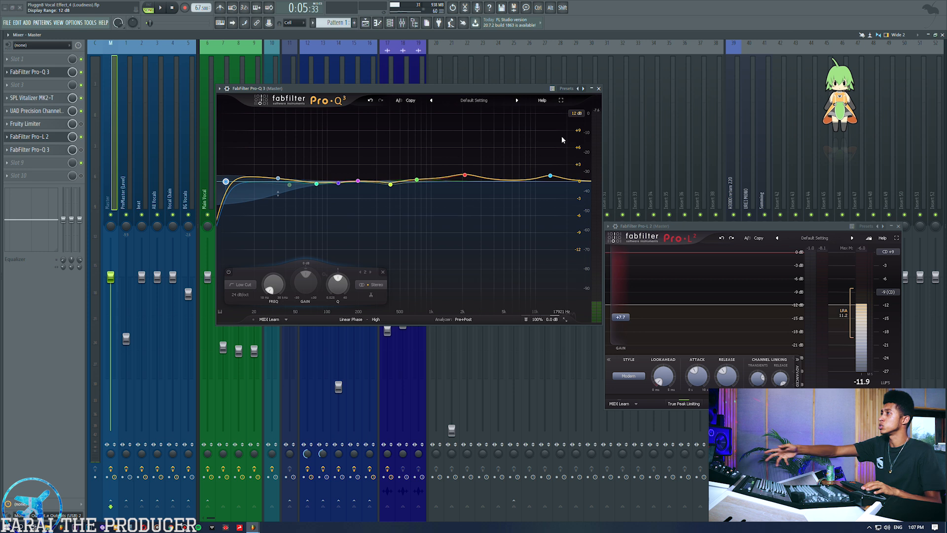
# Step: Solo the EQ's 2.1 kHz and high-frequency boost bands momentarily and close the Master EQ
pyautogui.click(473, 159)
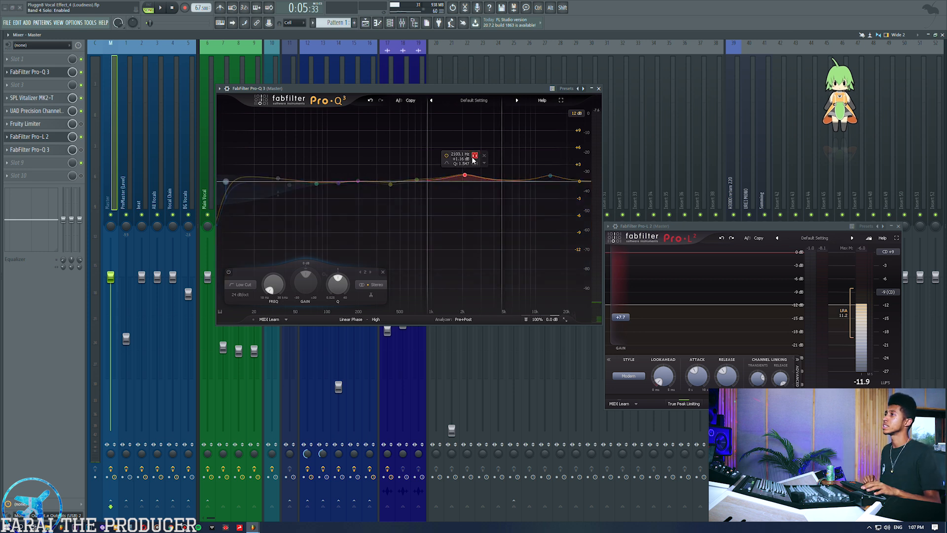
pyautogui.click(557, 157)
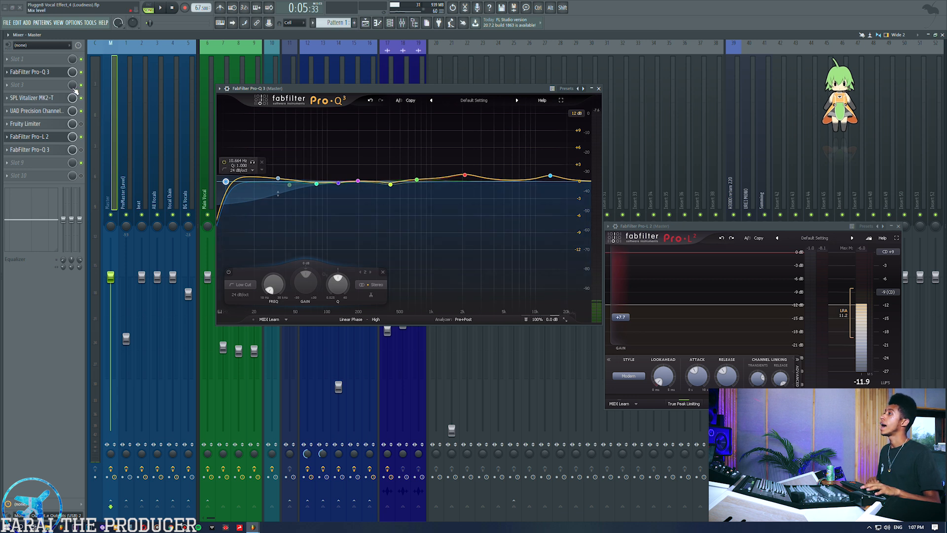
pyautogui.click(47, 72)
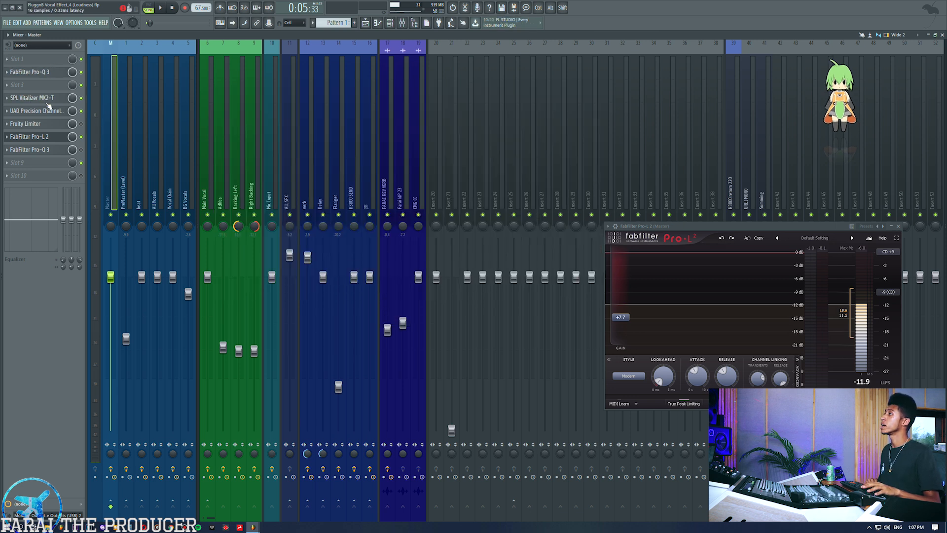
# Step: Open the SPL Vitalizer MK2-T on the Master track, examine its settings and close it
pyautogui.click(47, 98)
pyautogui.moveTo(371, 235); pyautogui.dragTo(342, 145)
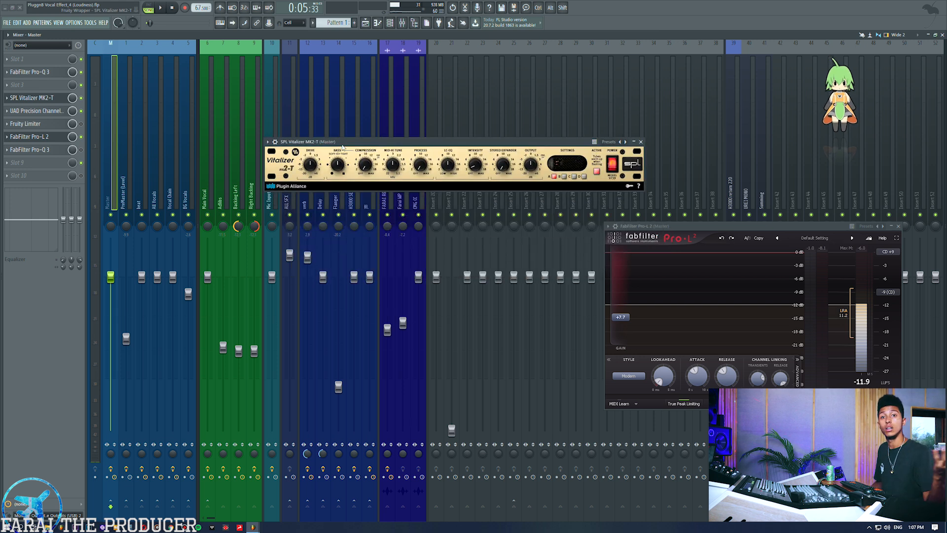
pyautogui.moveTo(342, 147); pyautogui.dragTo(325, 126)
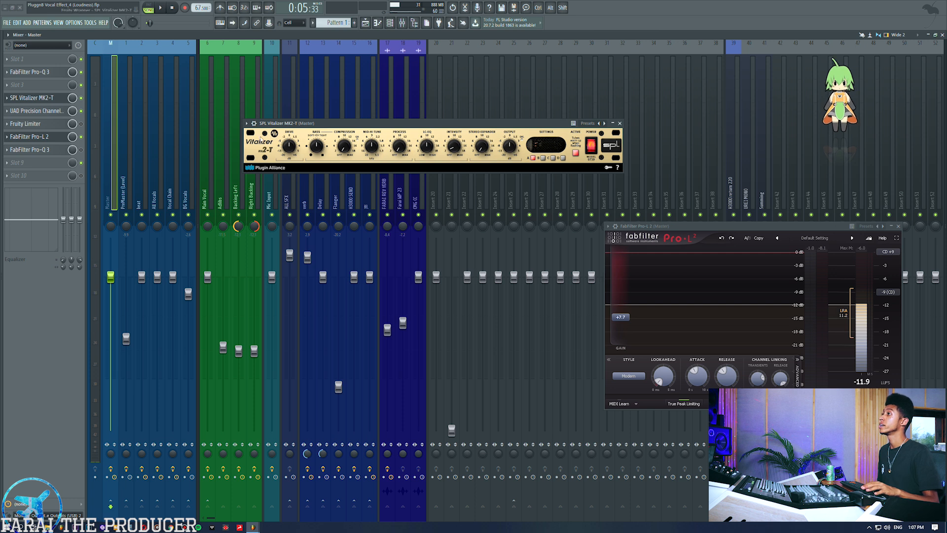
pyautogui.click(28, 98)
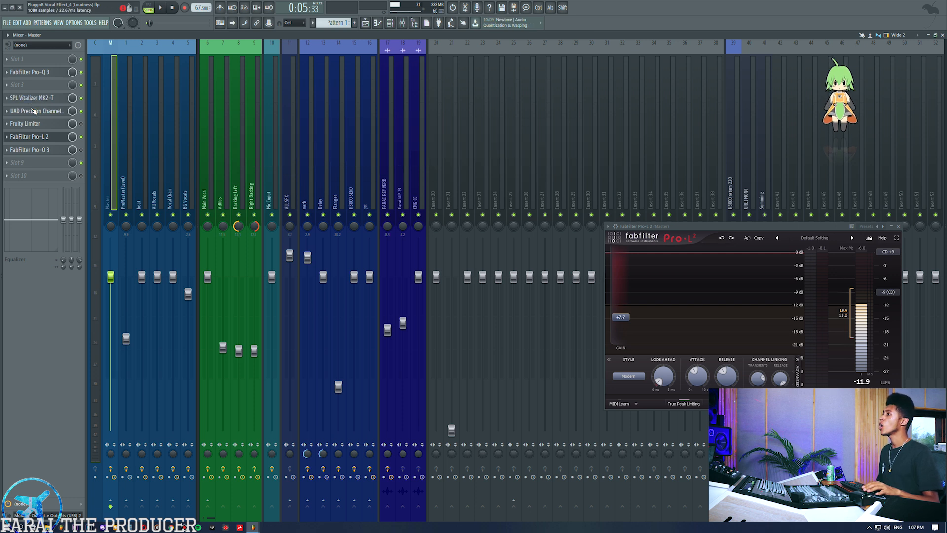
# Step: Open the UAD Precision Channel Strip on the Master track and place its window higher to view its settings
pyautogui.click(35, 110)
pyautogui.moveTo(441, 140); pyautogui.dragTo(443, 75)
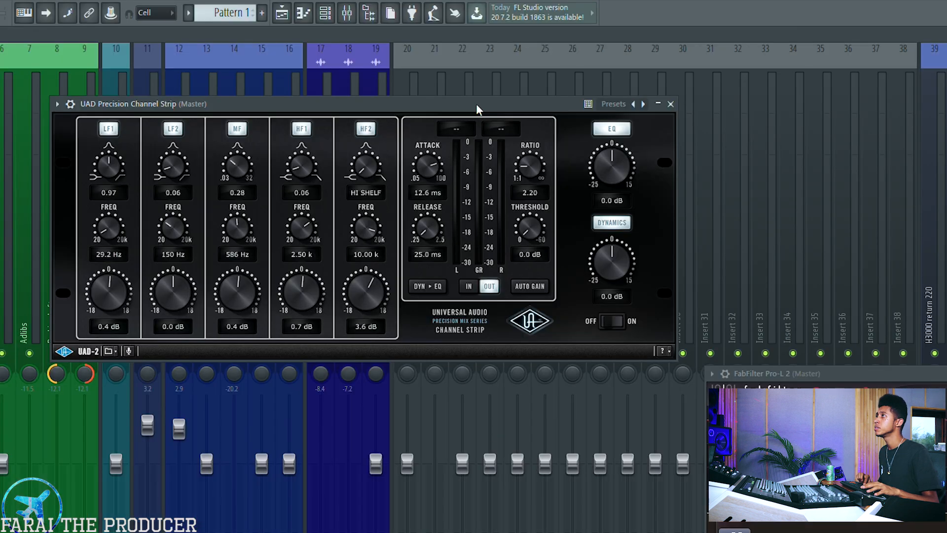
# Step: Stop playback, close the UAD Precision Channel Strip and show the Master's FabFilter Pro-L 2 limiter
pyautogui.press('space')
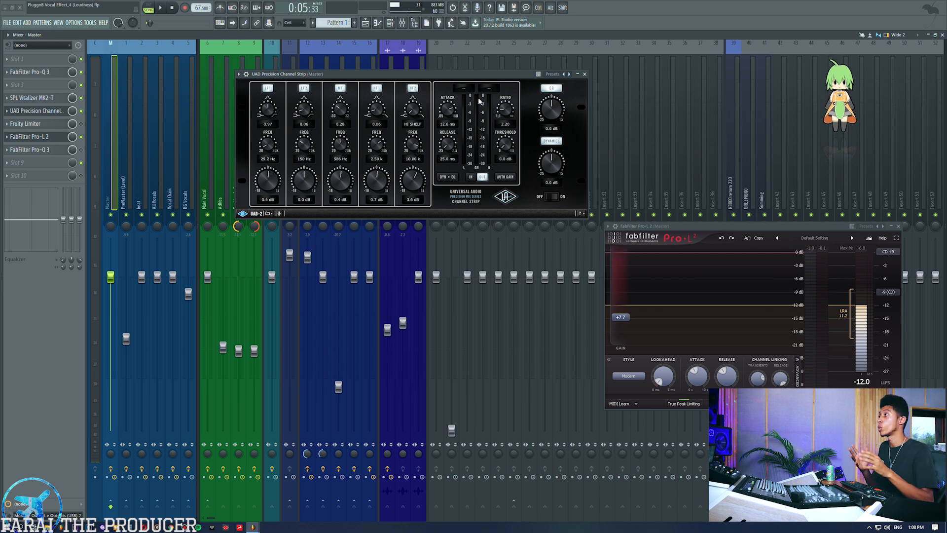
pyautogui.click(57, 112)
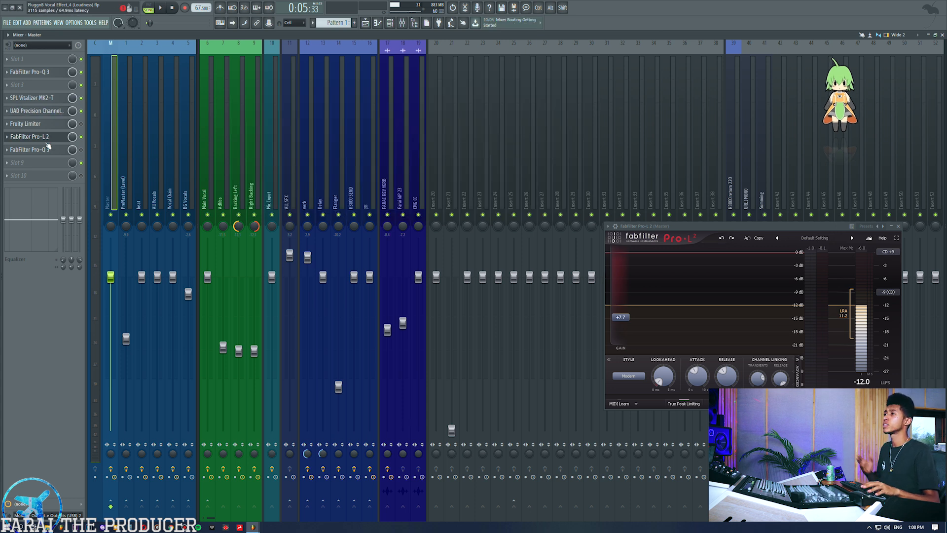
pyautogui.click(47, 139)
pyautogui.click(47, 139)
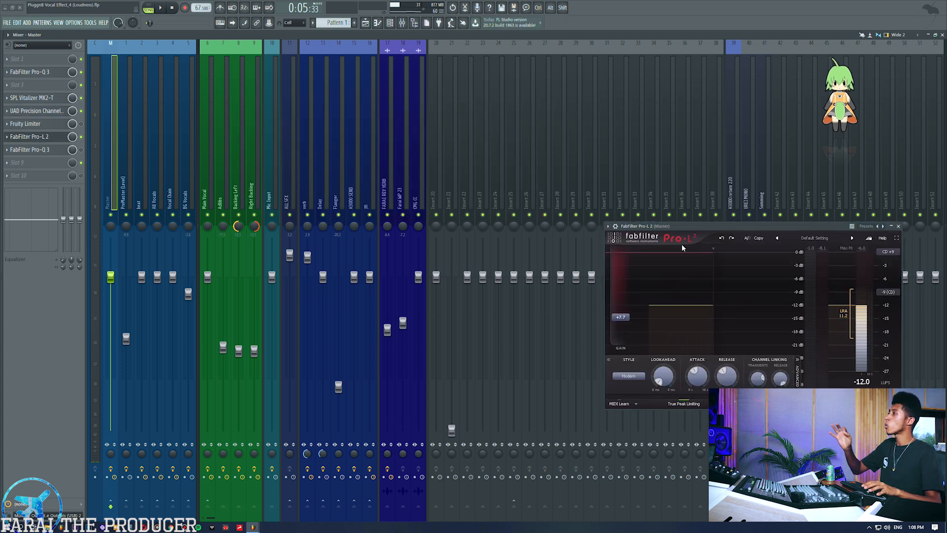
# Step: Open the Master's last FabFilter Pro-Q 3 with the Phone preset, place it higher and examine its midrange band
pyautogui.click(34, 150)
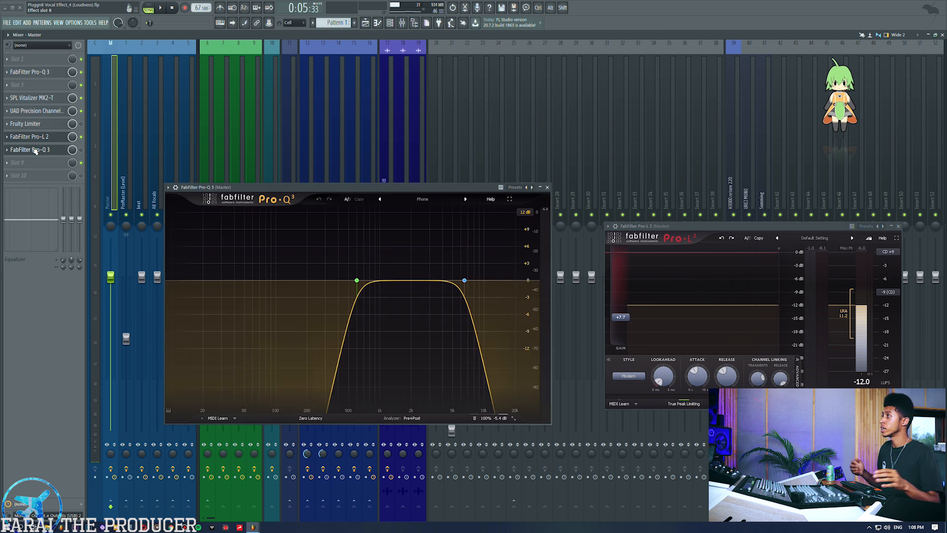
pyautogui.moveTo(316, 192); pyautogui.dragTo(334, 152)
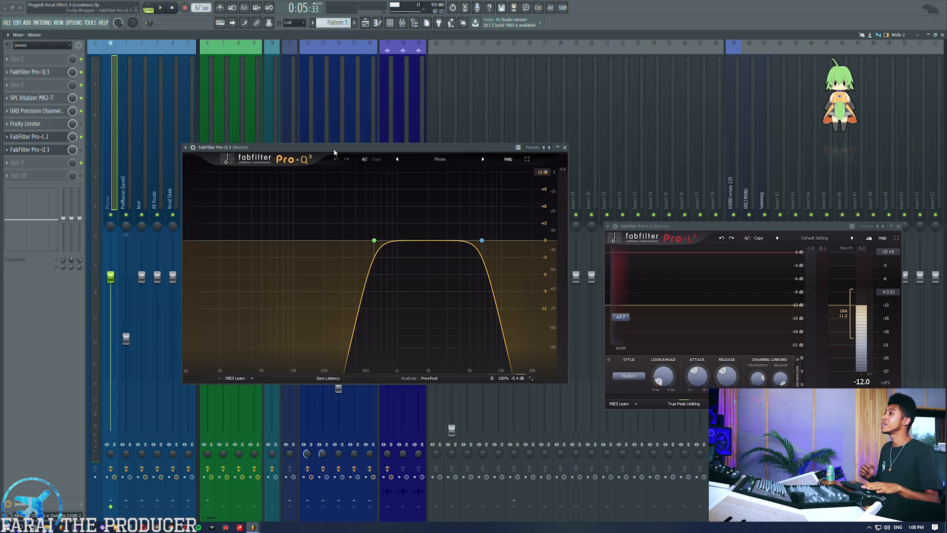
pyautogui.moveTo(313, 202); pyautogui.dragTo(516, 375)
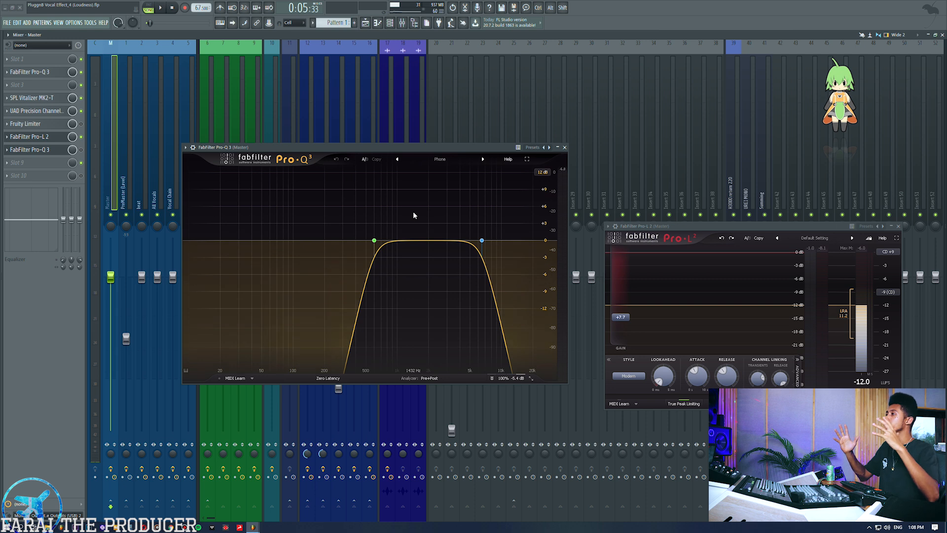
pyautogui.moveTo(351, 189); pyautogui.dragTo(511, 340)
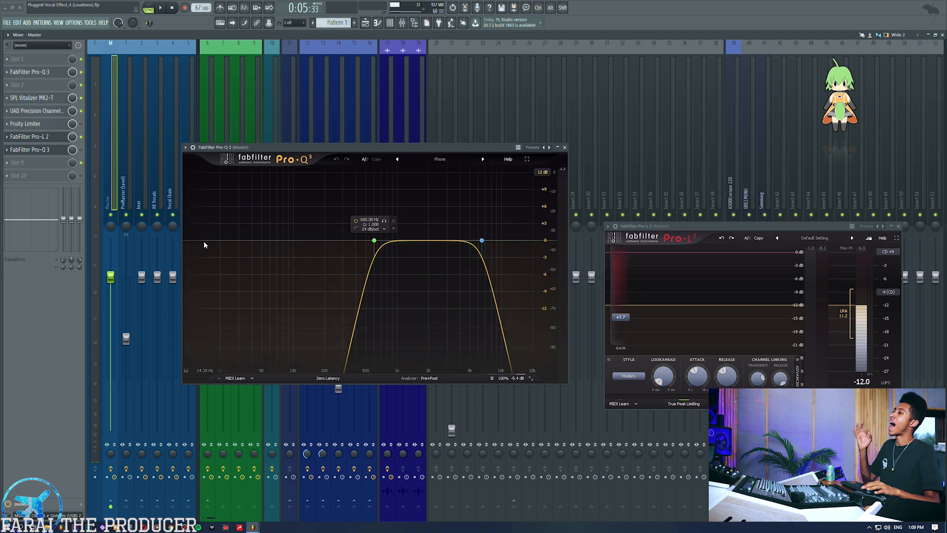
# Step: Place the Pro-L 2 window higher beside the EQ and play a passage of the song through the Phone EQ
pyautogui.moveTo(690, 225); pyautogui.dragTo(683, 192)
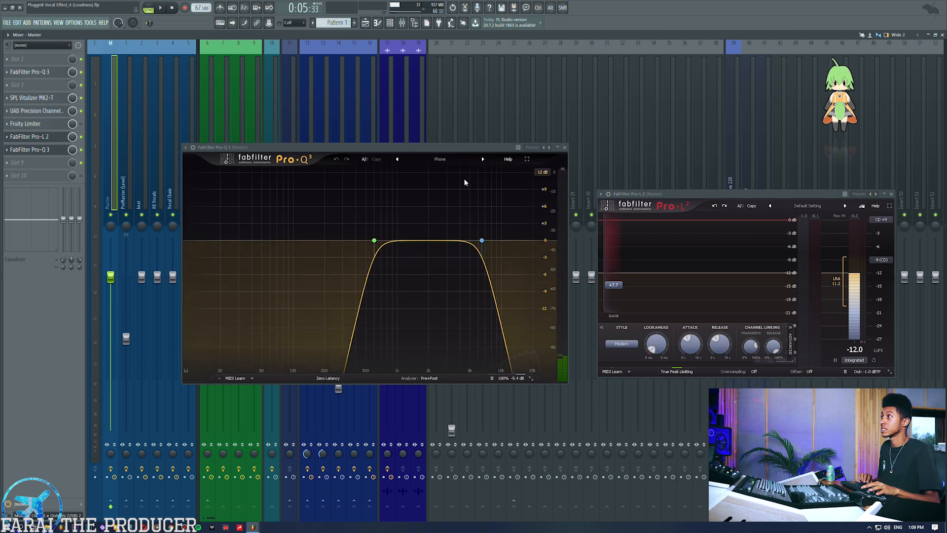
pyautogui.press('space')
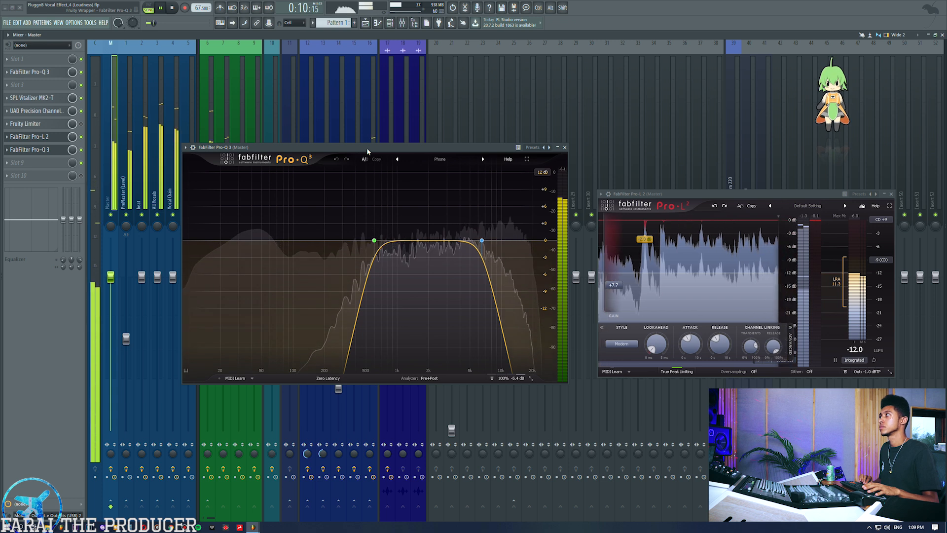
pyautogui.press('space')
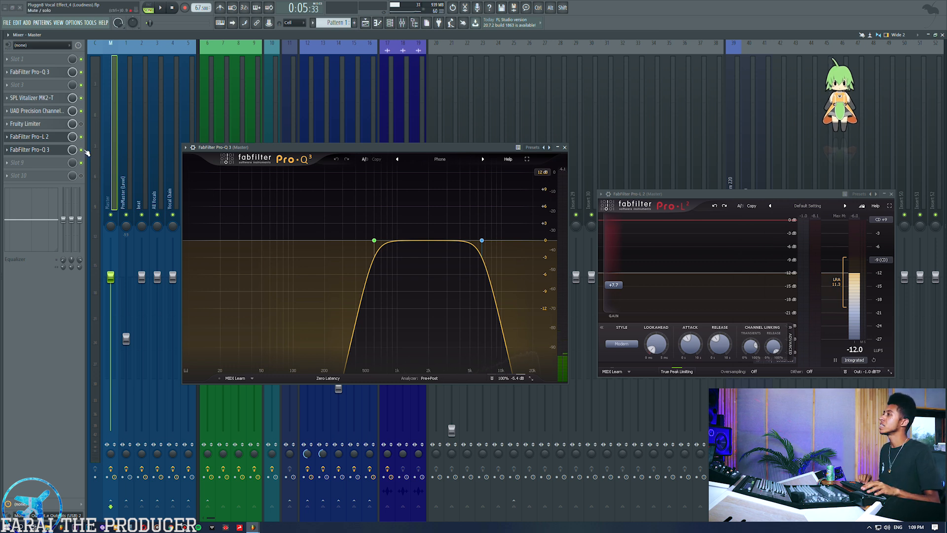
# Step: Rearrange the EQ and limiter windows and raise the Pro-L 2 gain to +14.9 dB while the song plays
pyautogui.moveTo(260, 146); pyautogui.dragTo(261, 132)
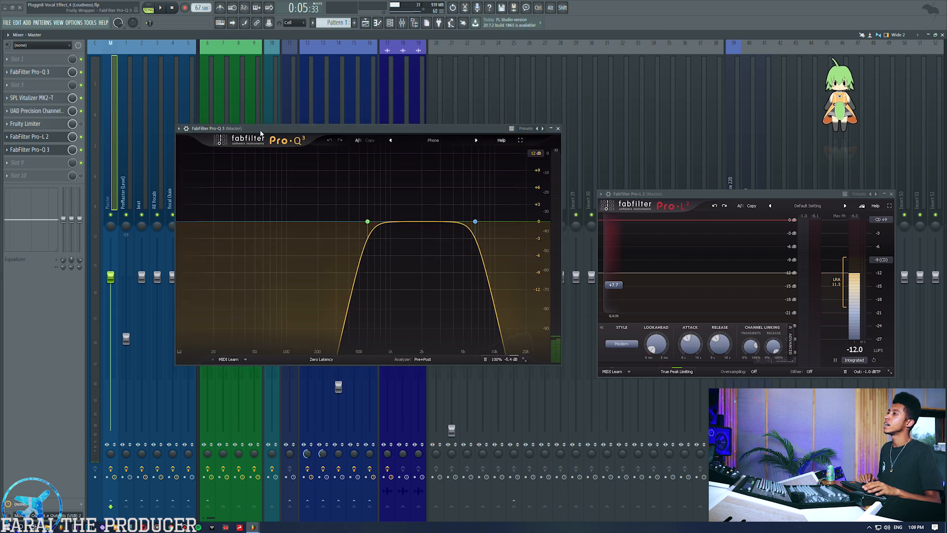
pyautogui.moveTo(658, 194); pyautogui.dragTo(635, 181)
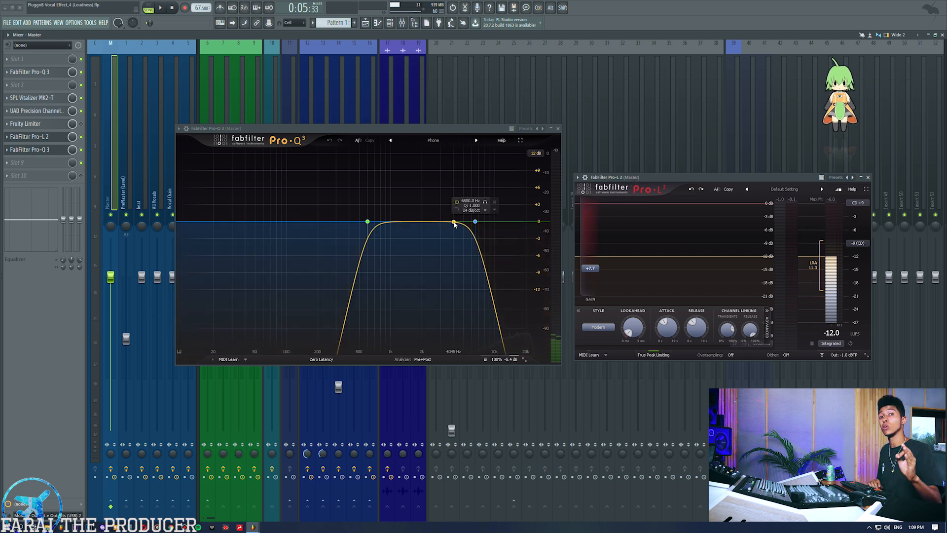
pyautogui.moveTo(630, 178); pyautogui.dragTo(628, 171)
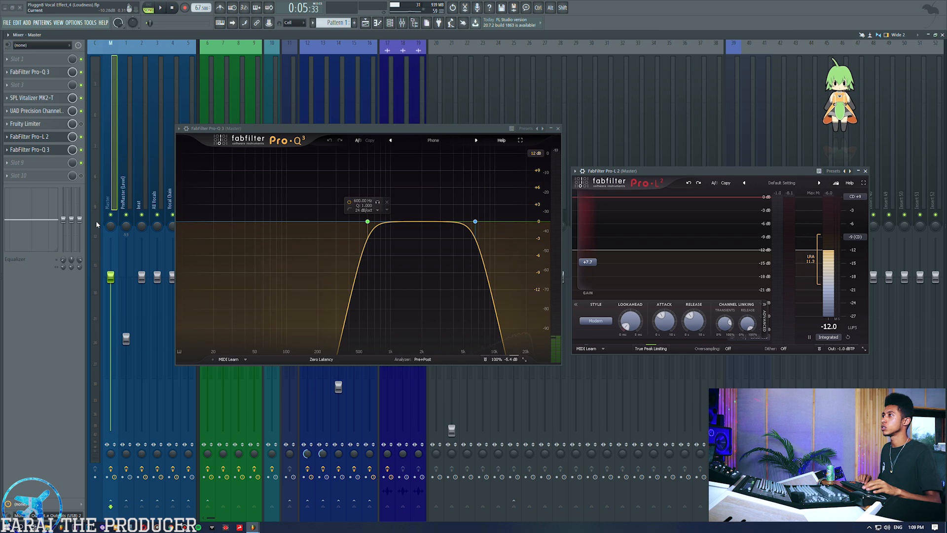
pyautogui.press('space')
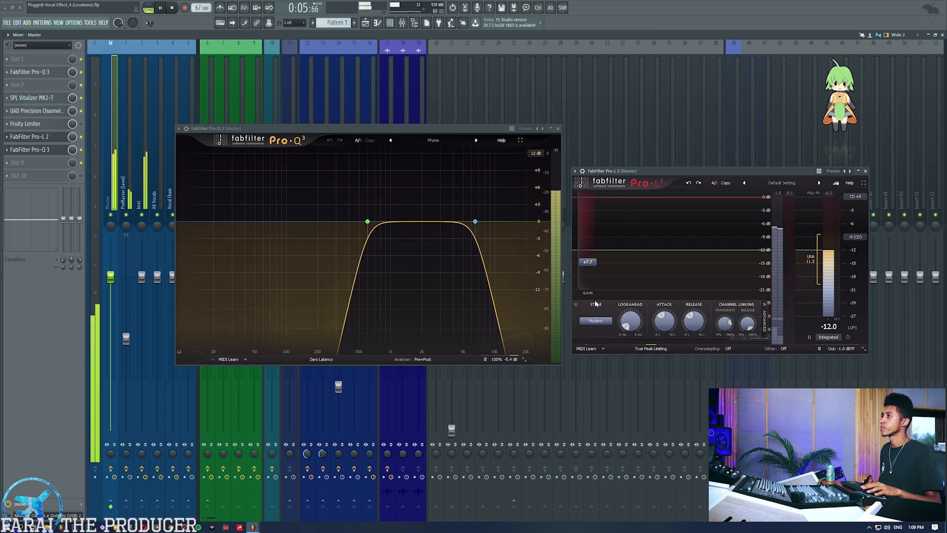
pyautogui.scroll(2, 595, 263)
pyautogui.moveTo(595, 263); pyautogui.dragTo(595, 244)
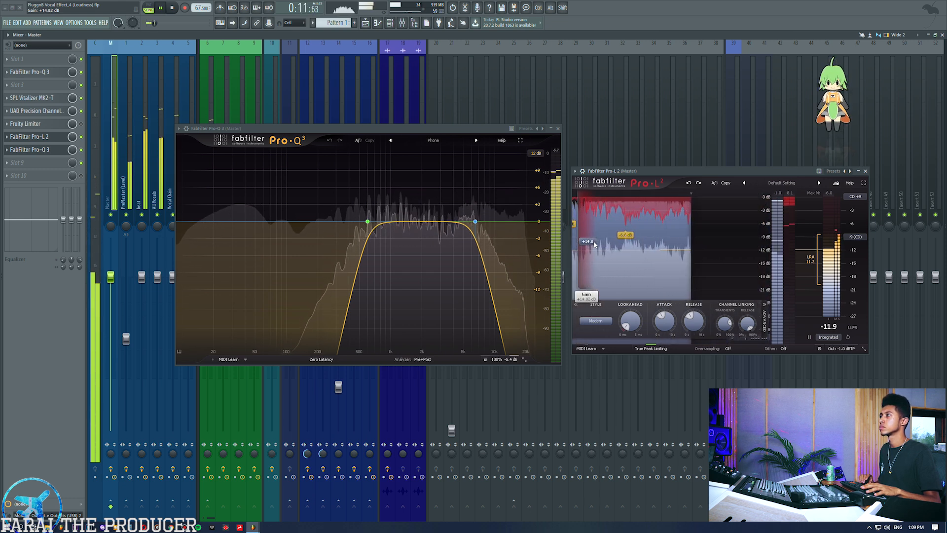
pyautogui.doubleClick(594, 244)
pyautogui.write('14.9')
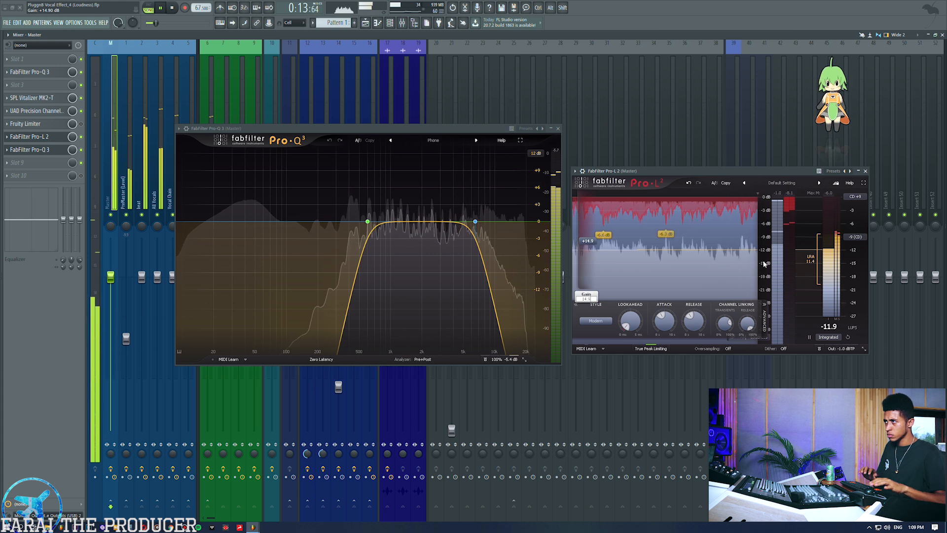
pyautogui.press('Return')
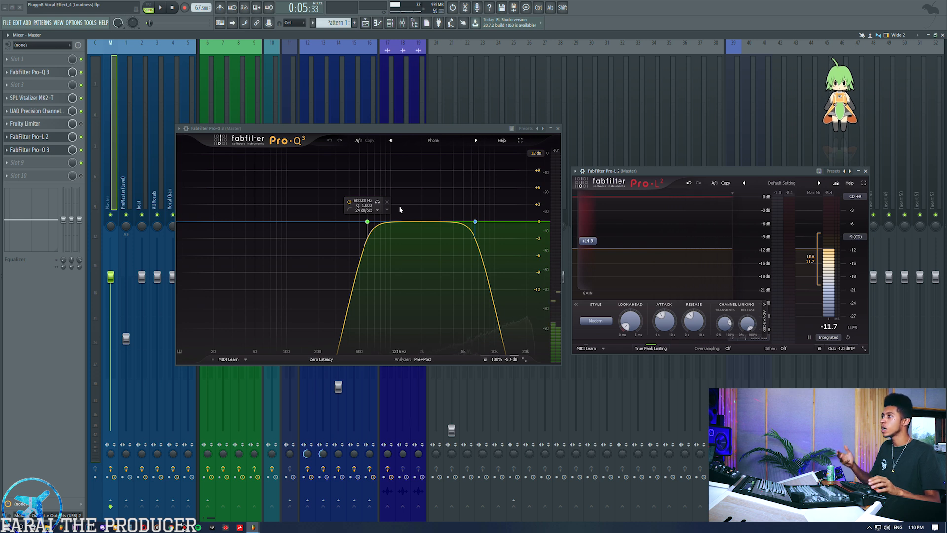
# Step: Outline the mid and low ranges on the Phone EQ and play the song with that EQ bypassed to check the limiter's loudness
pyautogui.moveTo(351, 172); pyautogui.dragTo(481, 292)
pyautogui.moveTo(191, 176); pyautogui.dragTo(267, 315)
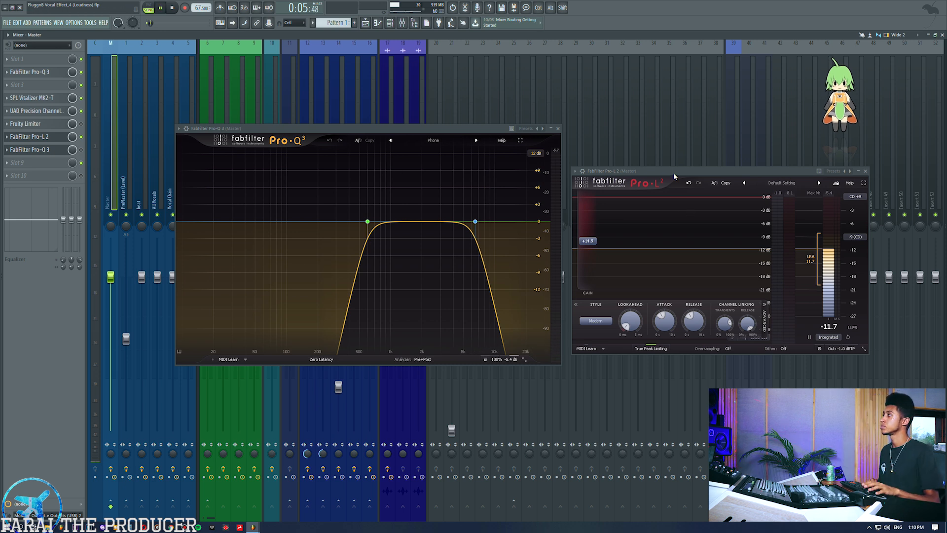
pyautogui.press('space')
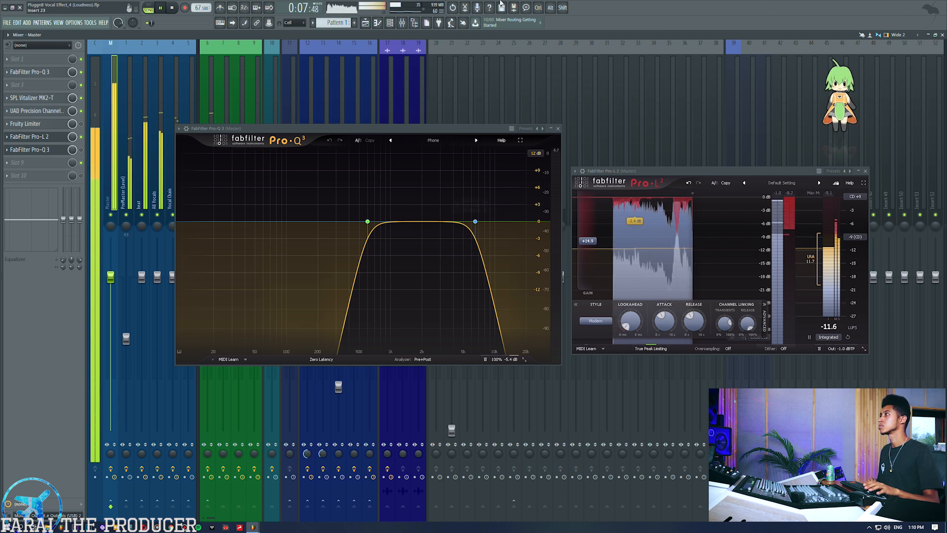
pyautogui.moveTo(388, 226)
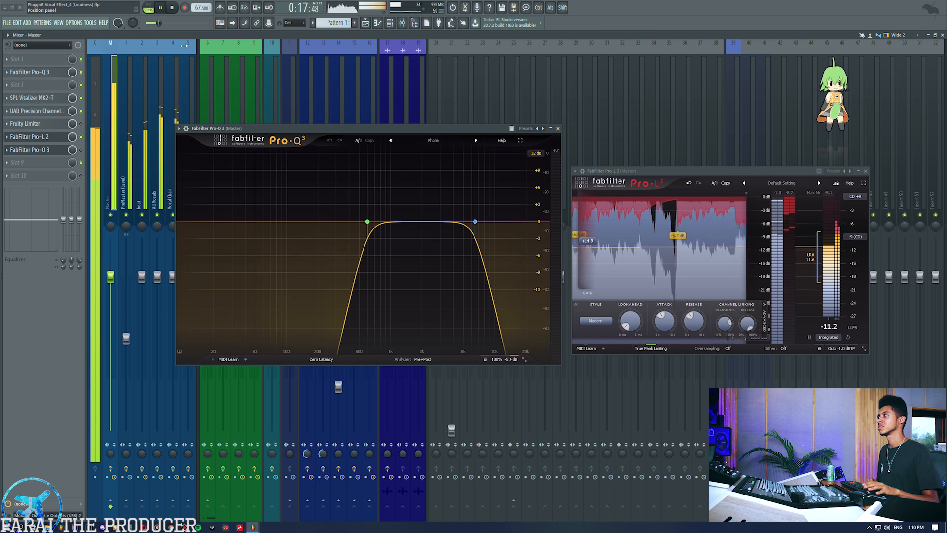
pyautogui.moveTo(612, 171); pyautogui.dragTo(609, 149)
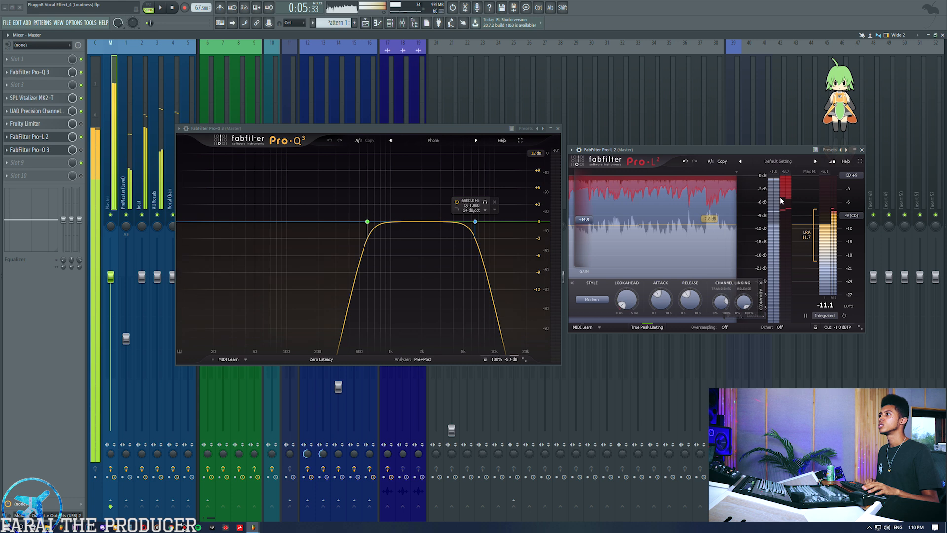
pyautogui.press('space')
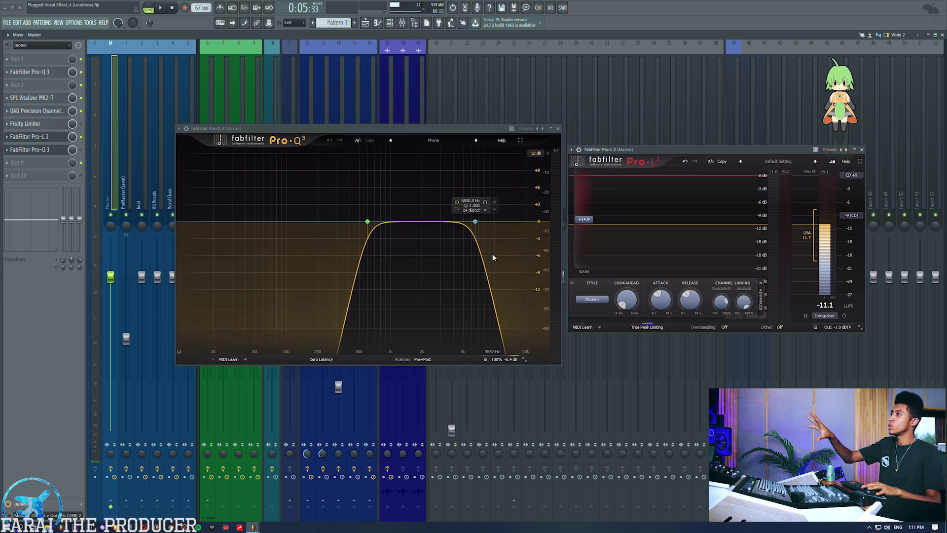
# Step: Outline the midrange on the Phone EQ's curve twice and place its window closer to the effect slots
pyautogui.moveTo(406, 193)
pyautogui.mouseDown()
pyautogui.moveTo(440, 250)
pyautogui.moveTo(459, 250)
pyautogui.moveTo(422, 263)
pyautogui.mouseUp()
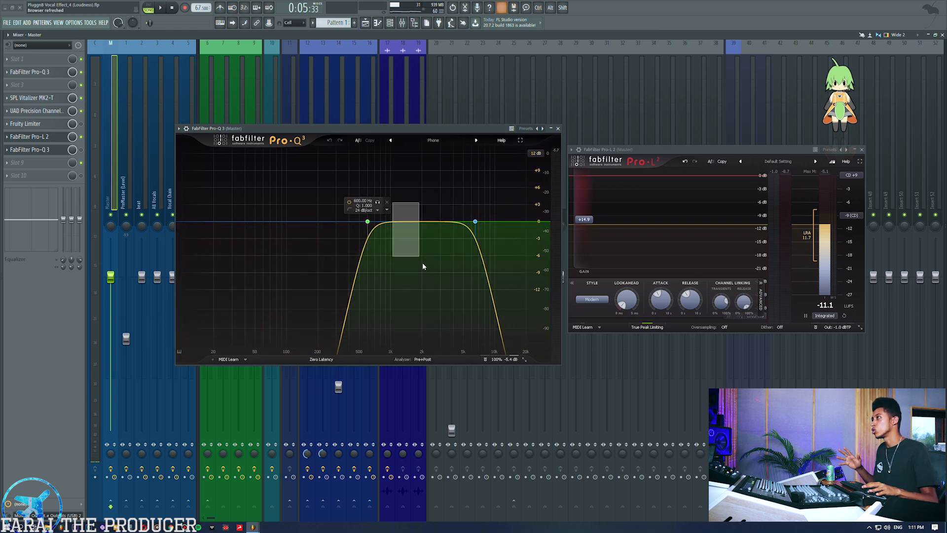
pyautogui.moveTo(438, 179); pyautogui.dragTo(469, 286)
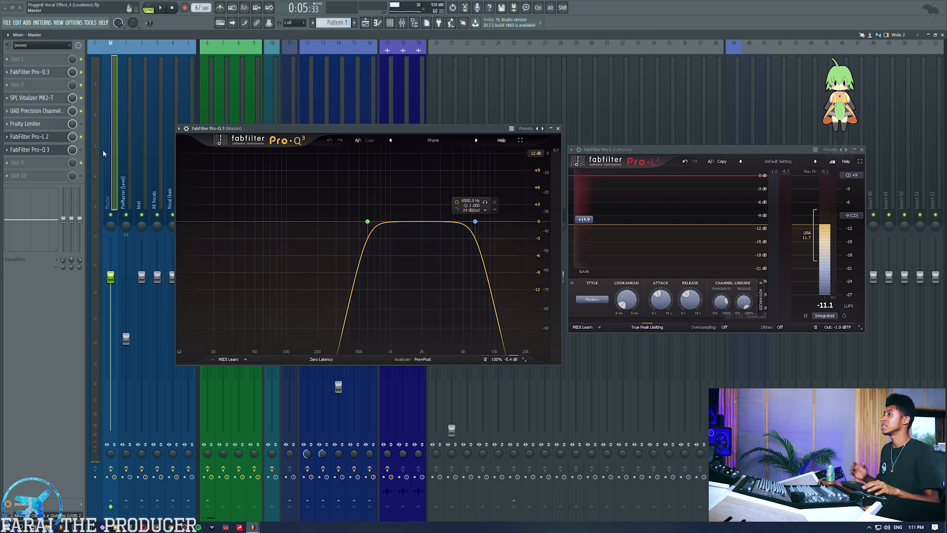
pyautogui.moveTo(289, 130); pyautogui.dragTo(257, 116)
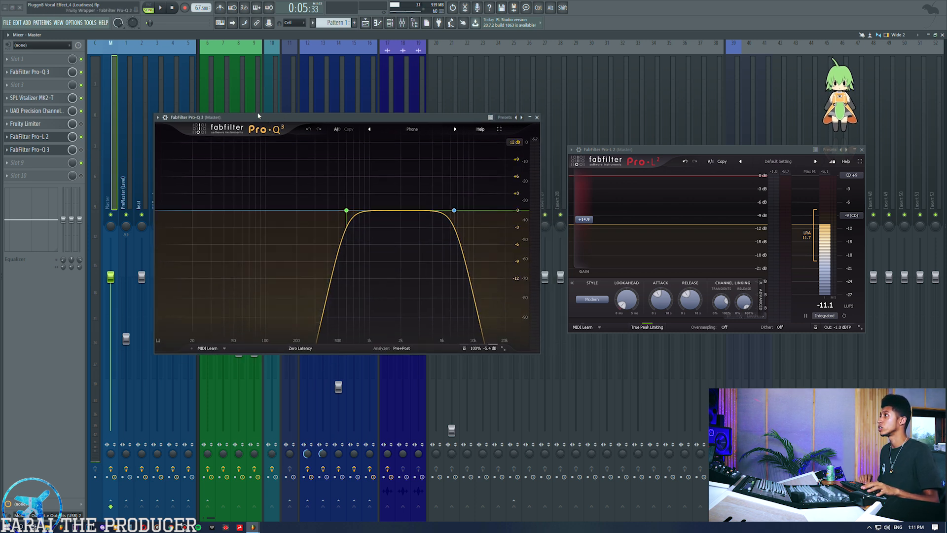
# Step: Open the Master's first FabFilter Pro-Q 3, close the Phone EQ and arrange the first EQ and the limiter side by side
pyautogui.click(59, 73)
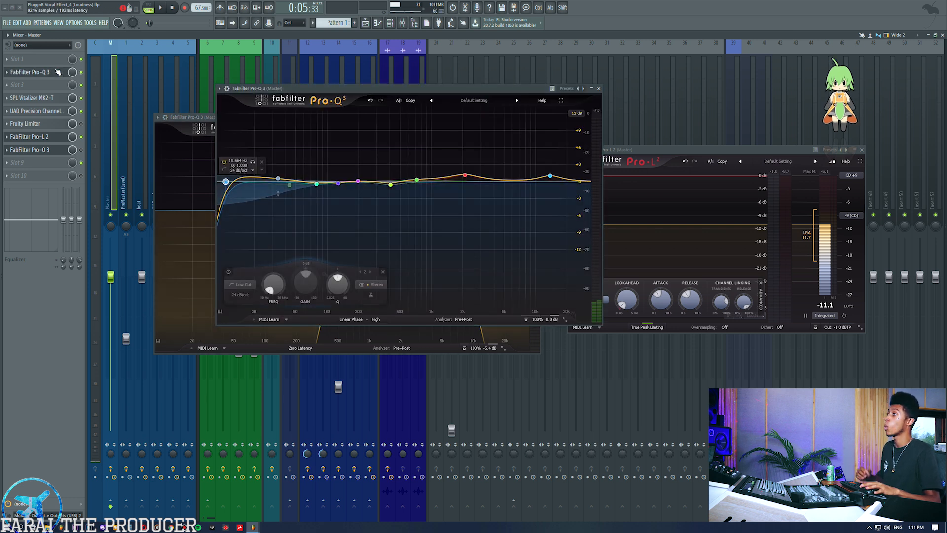
pyautogui.click(191, 119)
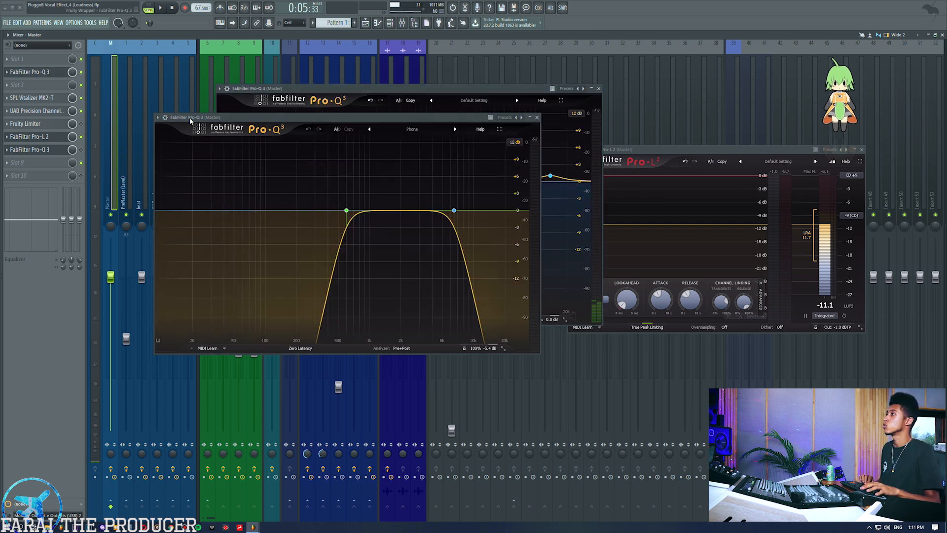
pyautogui.click(537, 118)
pyautogui.moveTo(472, 87); pyautogui.dragTo(460, 96)
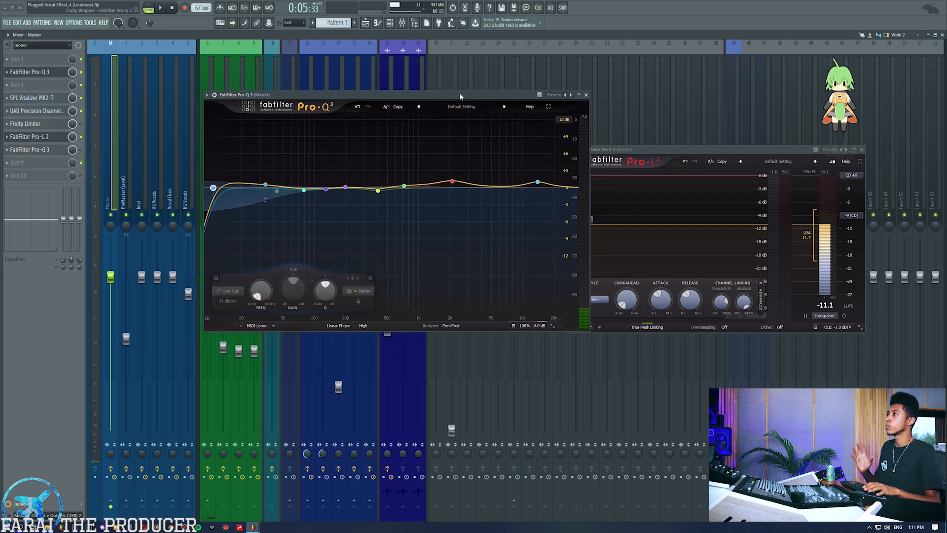
pyautogui.moveTo(660, 150); pyautogui.dragTo(694, 163)
# Step: Play the song and compare the limiter with its gain increase undone and restored to +14.9 dB
pyautogui.press('space')
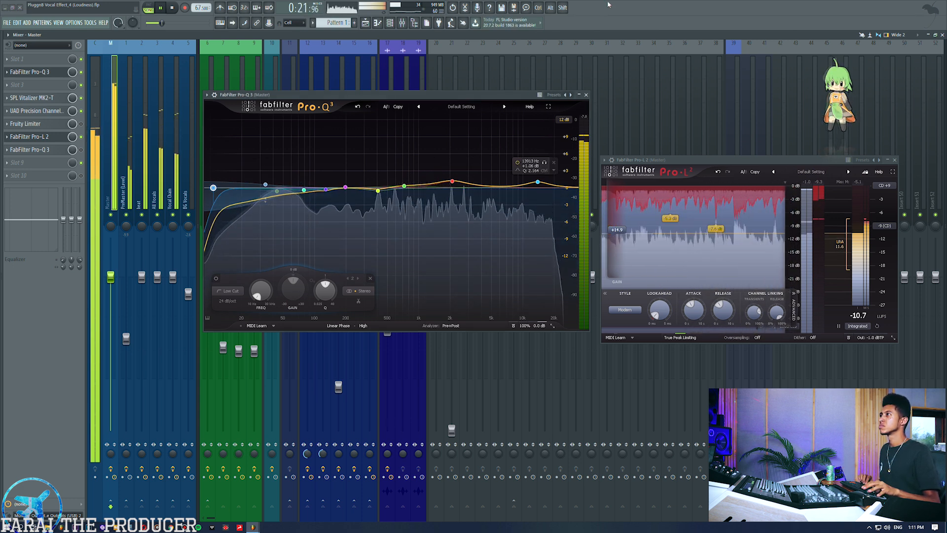
pyautogui.click(719, 172)
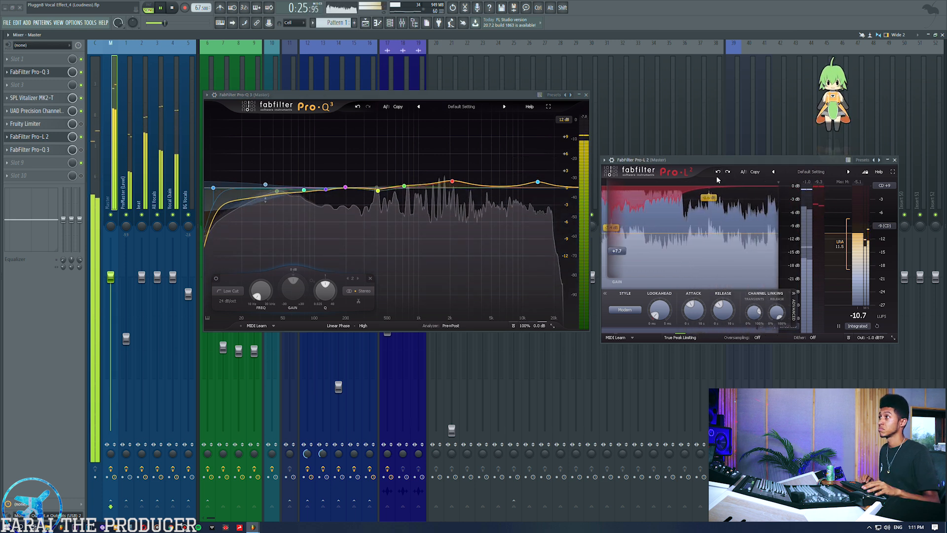
pyautogui.click(728, 172)
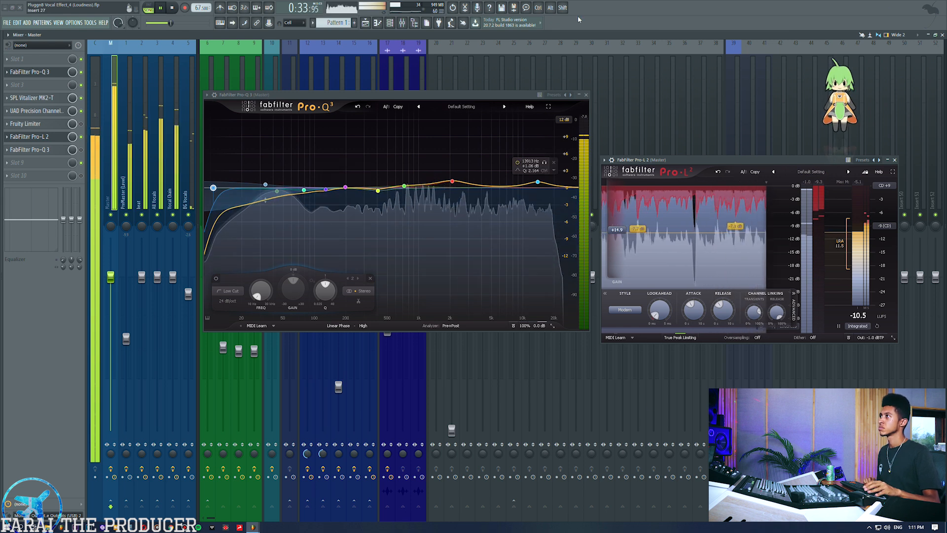
# Step: Close the Master EQ, stop playback with the Pro-L 2 placed centrally and reset its integrated loudness measurement
pyautogui.click(586, 95)
pyautogui.moveTo(645, 161); pyautogui.dragTo(497, 137)
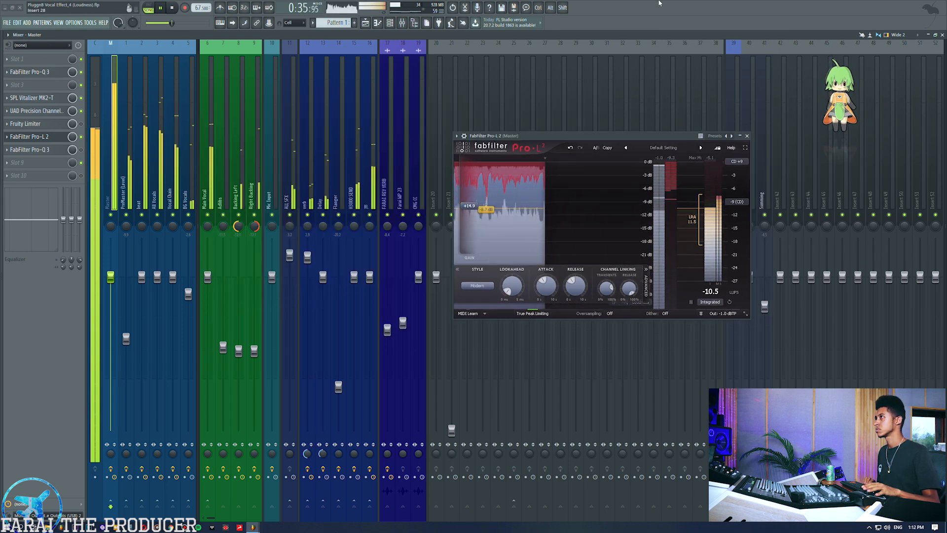
pyautogui.press('space')
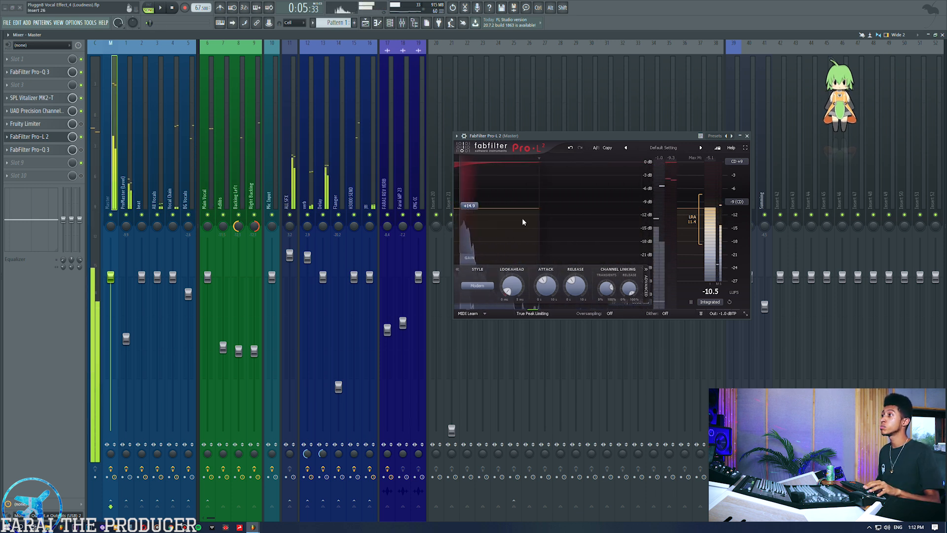
pyautogui.moveTo(645, 136); pyautogui.dragTo(620, 129)
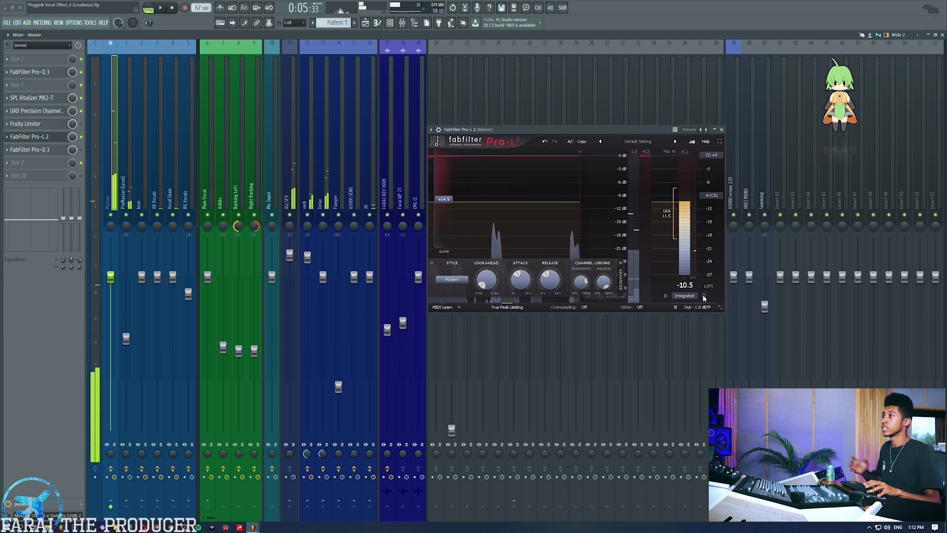
pyautogui.click(703, 296)
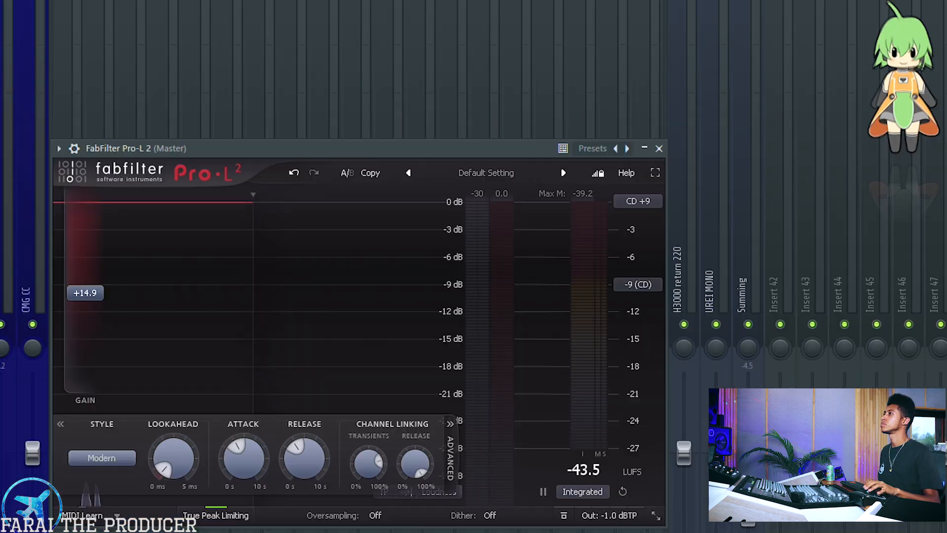
# Step: Play the song to measure its integrated loudness in the Pro-L 2, and shift the limiter window closer to the effect slots
pyautogui.press('space')
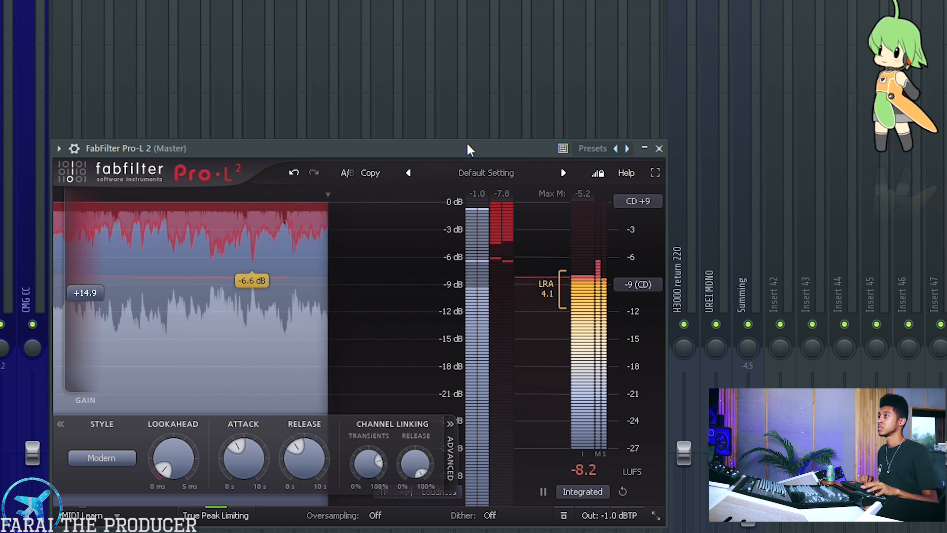
pyautogui.moveTo(469, 147); pyautogui.dragTo(463, 135)
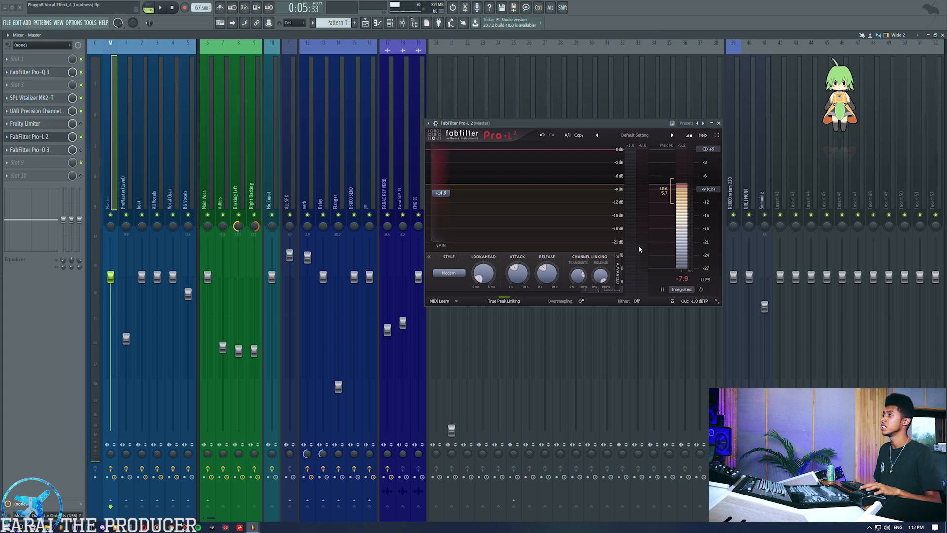
pyautogui.moveTo(508, 122); pyautogui.dragTo(478, 120)
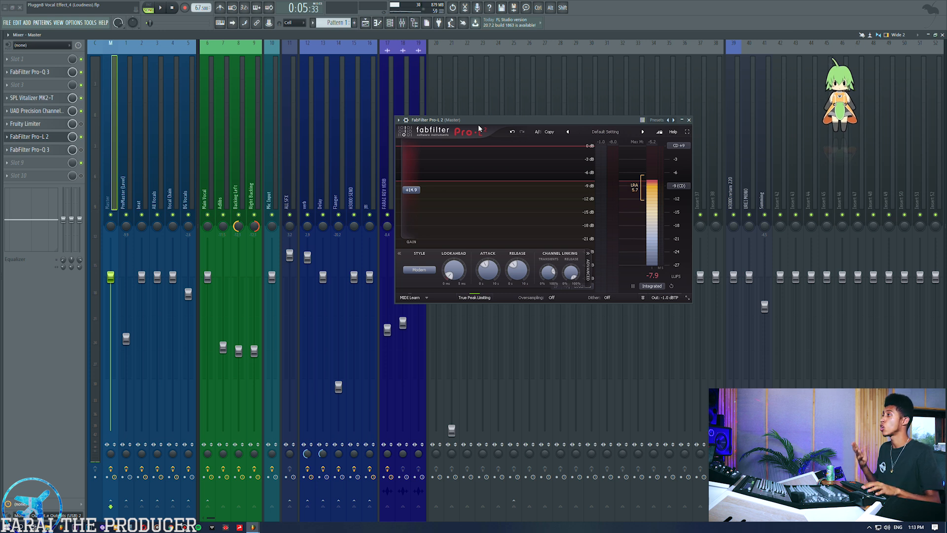
# Step: Open the Master's Phone EQ, inspect the song's early bars up close in the Playlist, and return to the Mixer with the EQ closed
pyautogui.click(48, 154)
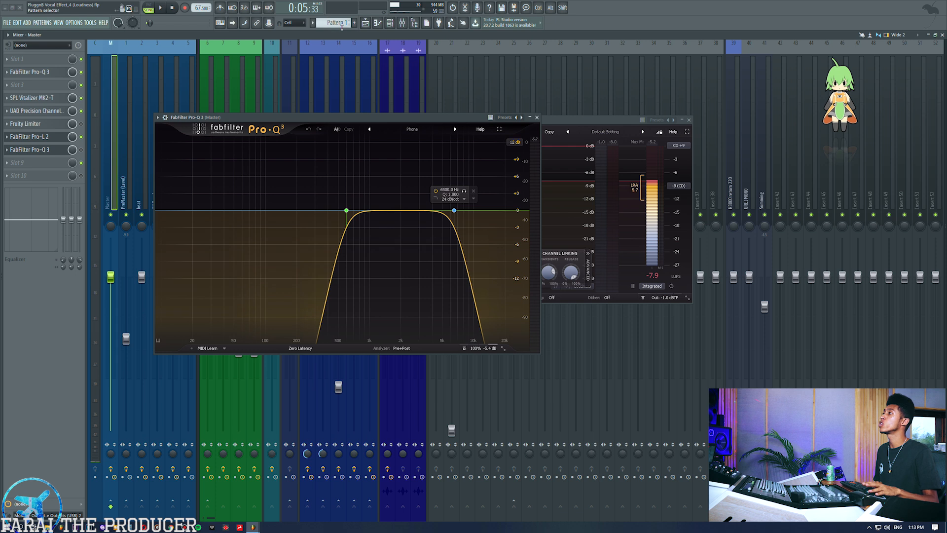
pyautogui.press('F5')
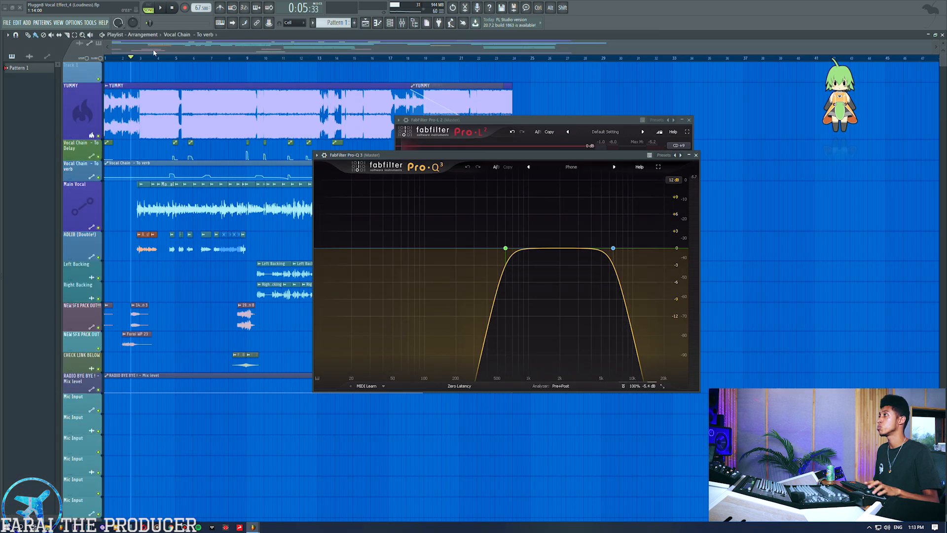
pyautogui.scroll(7, 154, 59)
pyautogui.moveTo(168, 94); pyautogui.dragTo(220, 94)
pyautogui.click(254, 69)
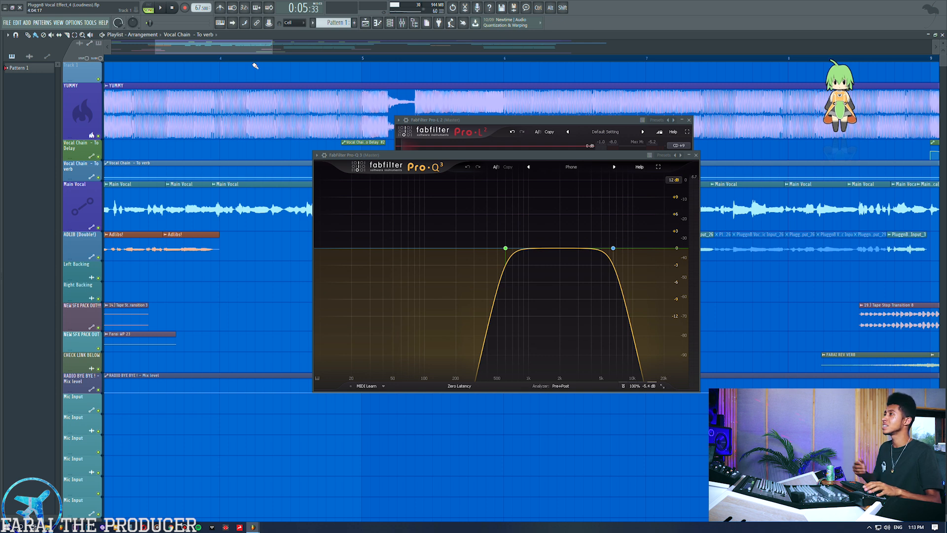
pyautogui.click(696, 154)
pyautogui.press('F9')
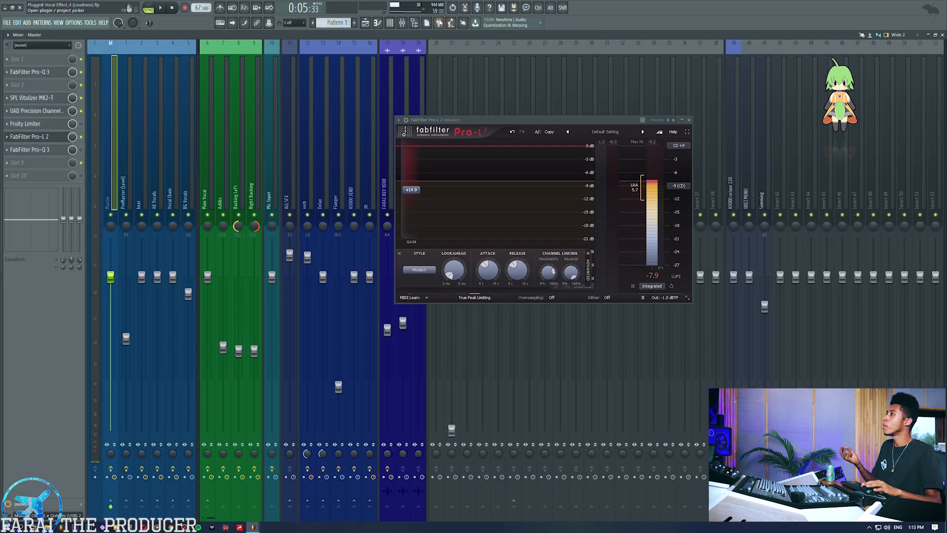
# Step: Open the Master's UAD Precision Channel Strip, view the beat track's effect chain and reselect the Master
pyautogui.click(37, 110)
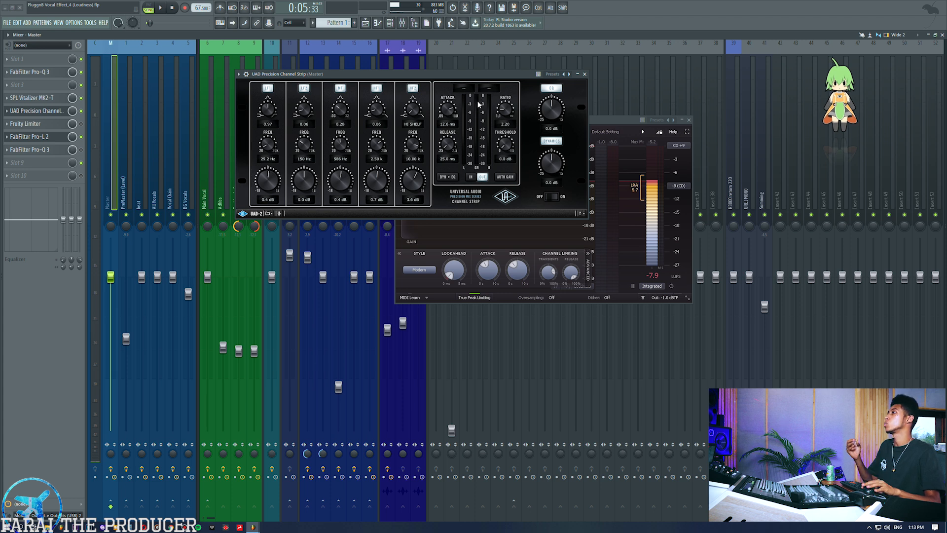
pyautogui.click(143, 177)
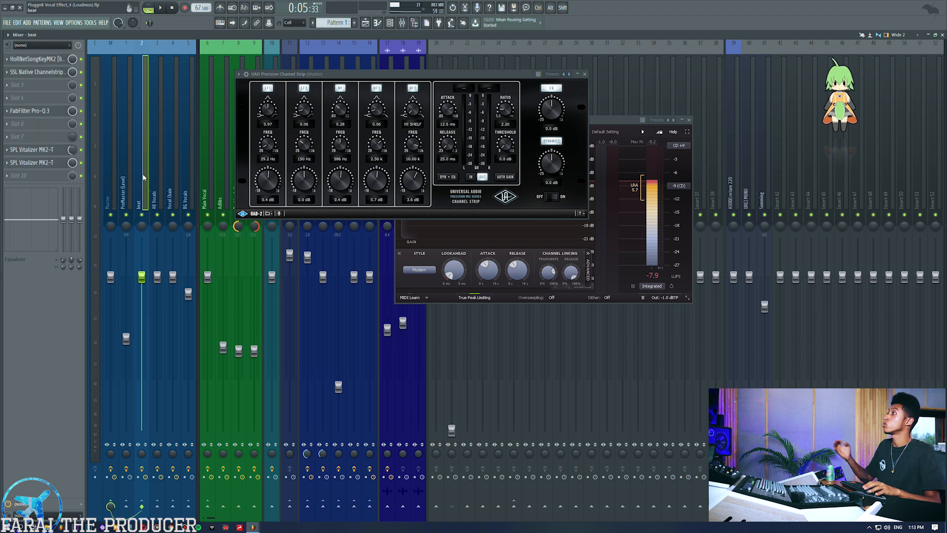
pyautogui.click(110, 149)
# Step: Close the channel strip and the Pro-L 2, and show the Vocal Chain track's effects
pyautogui.click(39, 112)
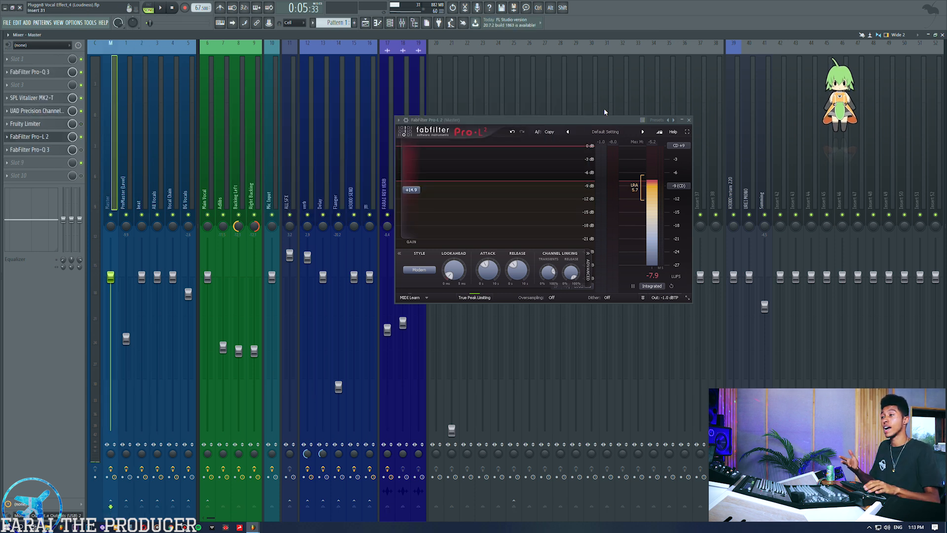
pyautogui.click(688, 120)
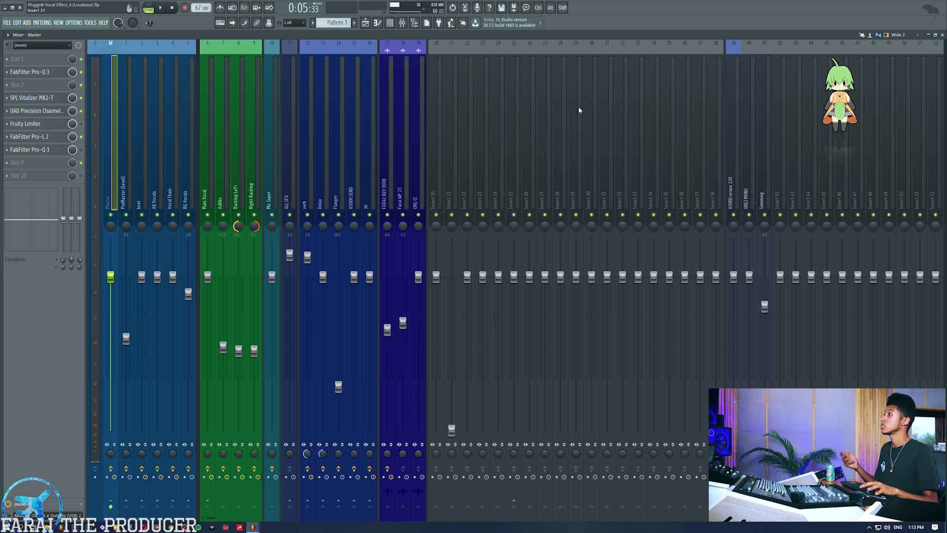
pyautogui.click(170, 147)
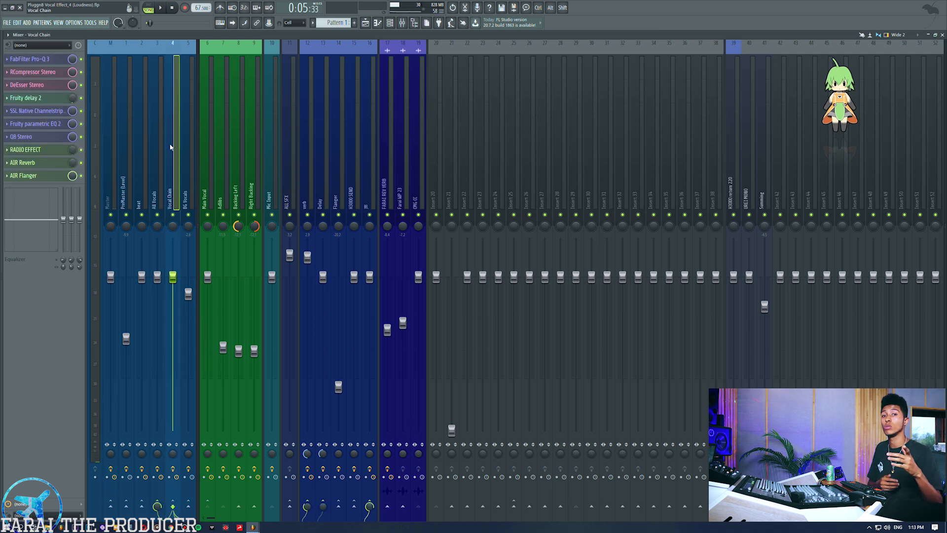